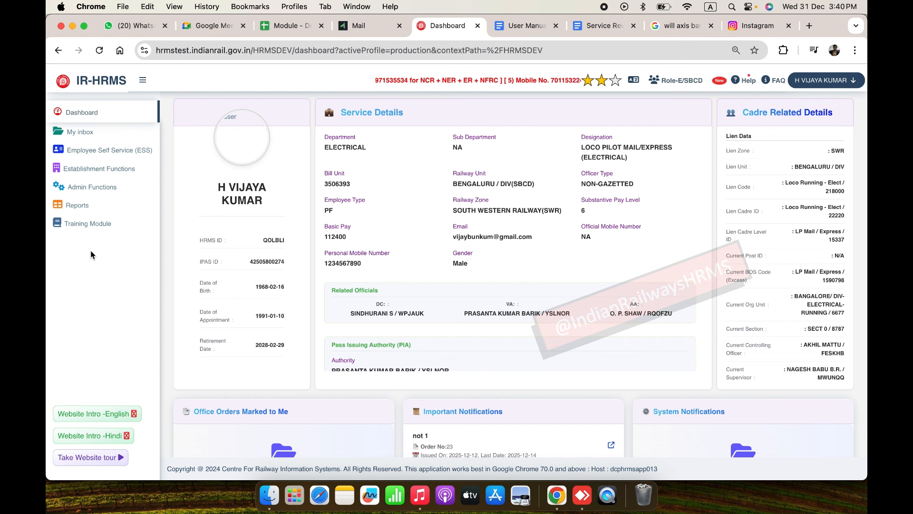
# Open the Training Module and start a new course from the institute's Create/Edit Courses page.
pyautogui.click(87, 226)
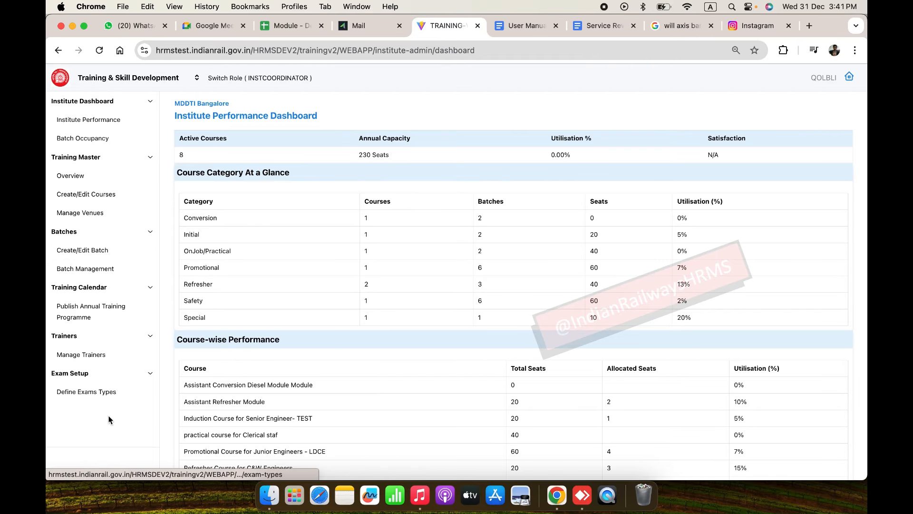
pyautogui.click(116, 196)
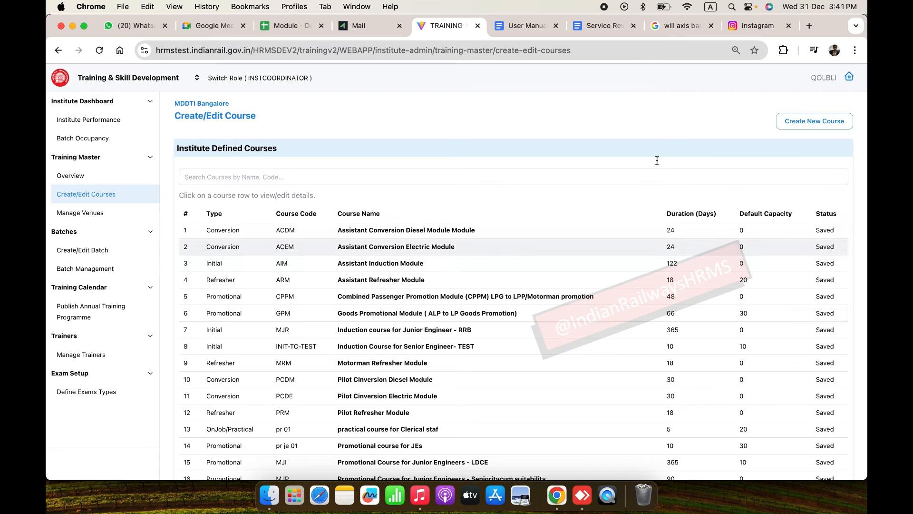
pyautogui.click(799, 126)
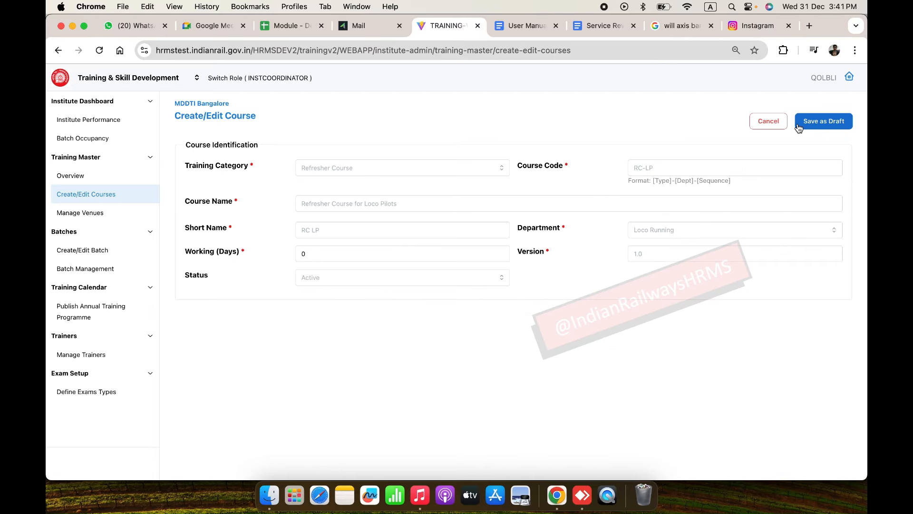
# Set the new course's training category to Safety Course and its course code to "scd".
pyautogui.click(342, 167)
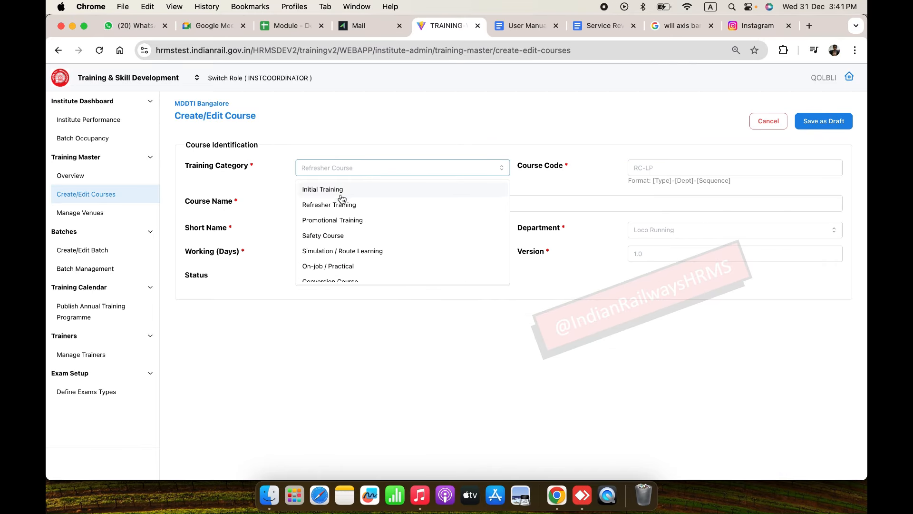
pyautogui.click(333, 236)
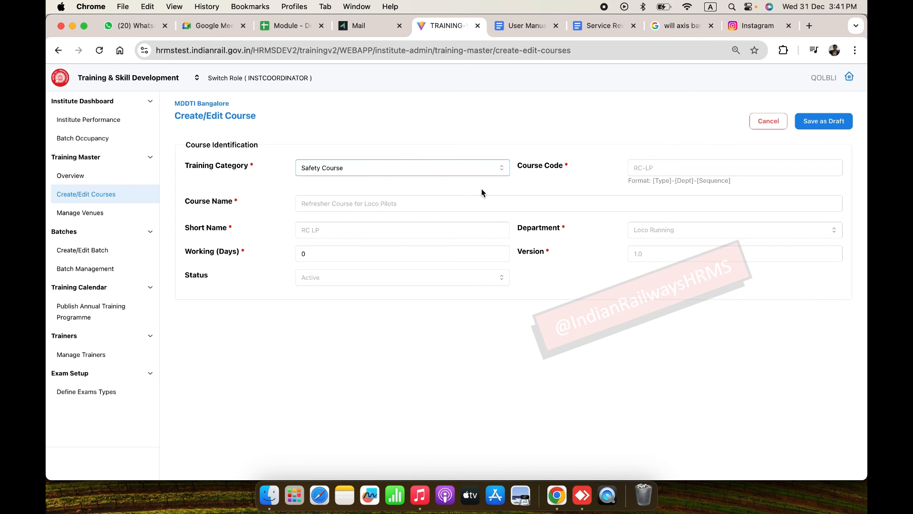
pyautogui.write('demo')
pyautogui.click(705, 173)
pyautogui.write('sco')
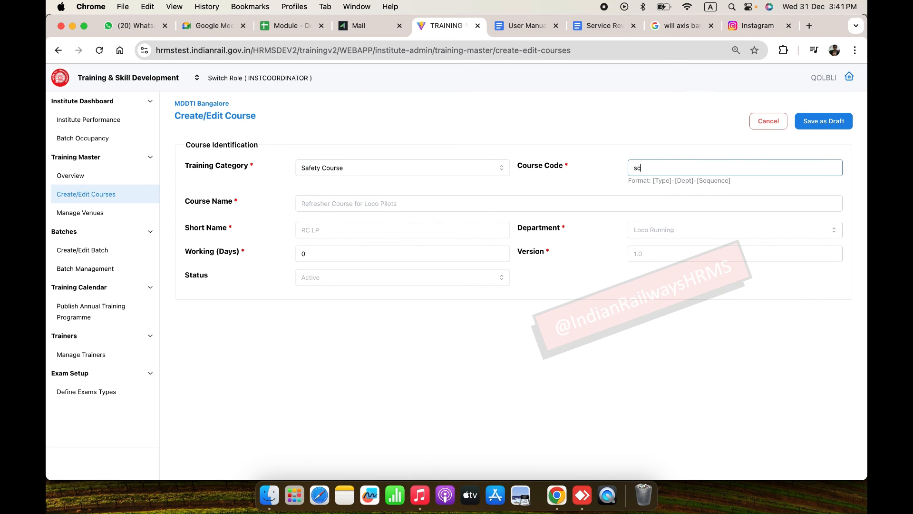
# Name the course "Safety course demo for SWR" and give it the short name "SC SWR".
pyautogui.click(434, 209)
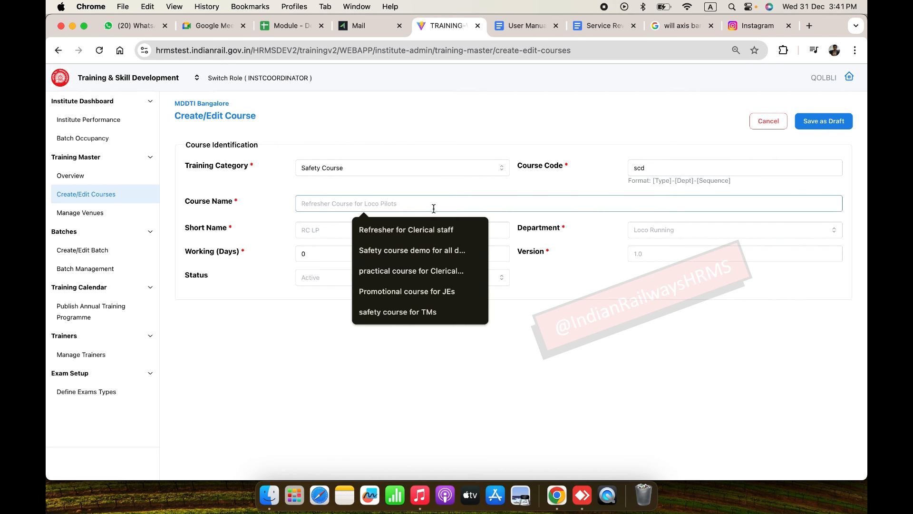
pyautogui.write('safet')
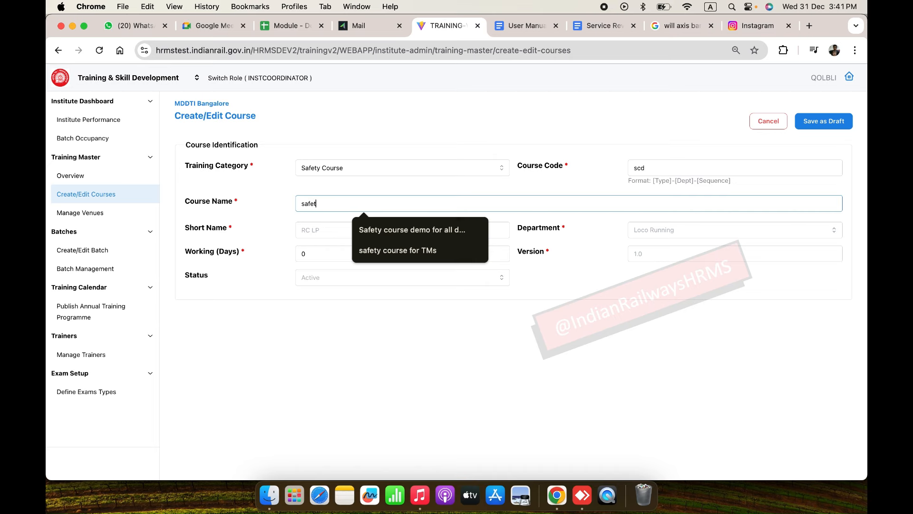
pyautogui.click(394, 230)
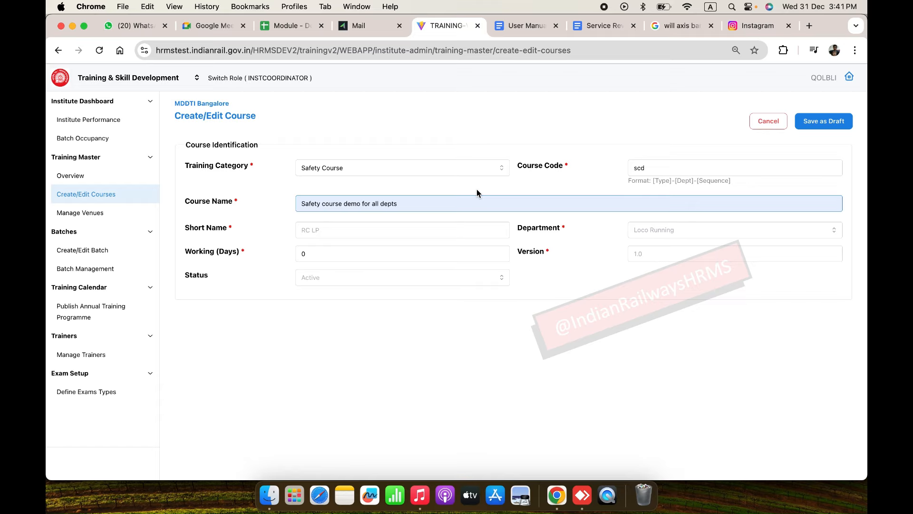
pyautogui.press('BackSpace')
pyautogui.press('BackSpace')
pyautogui.press('BackSpace')
pyautogui.press('BackSpace')
pyautogui.press('BackSpace')
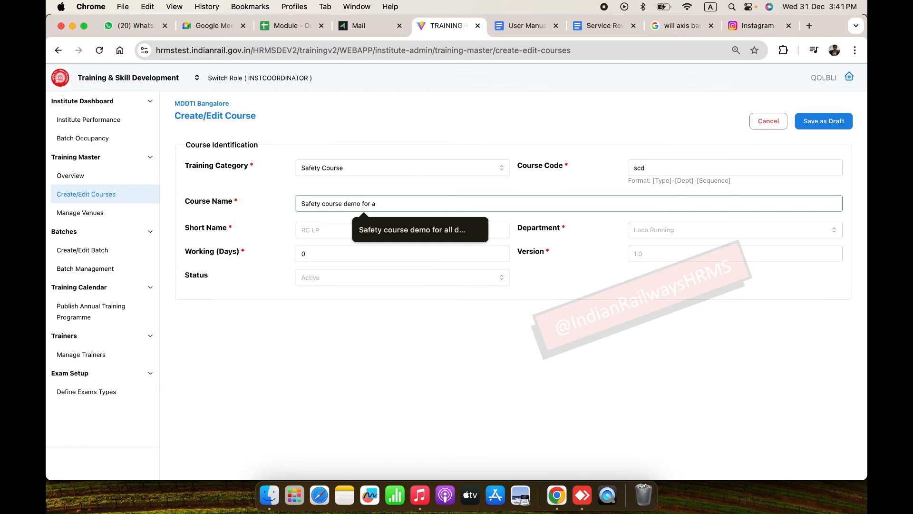
pyautogui.press('BackSpace')
pyautogui.write('SBC')
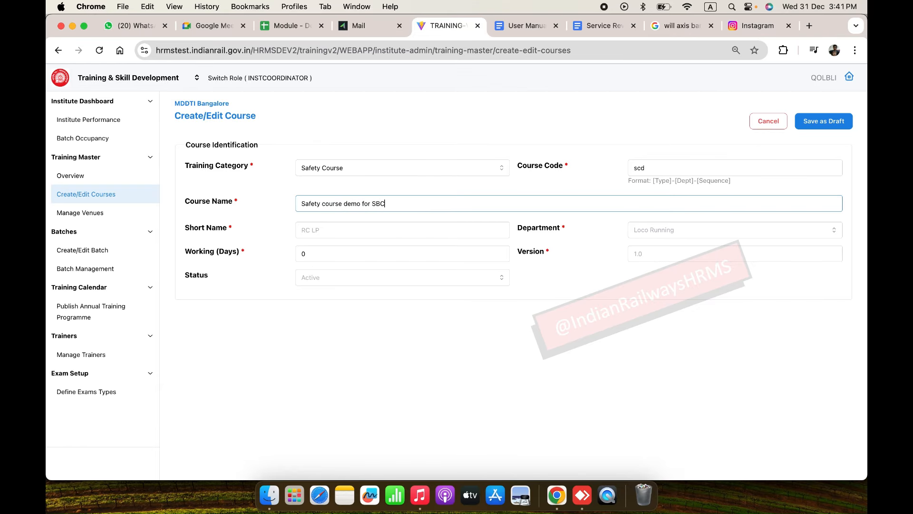
pyautogui.press('BackSpace')
pyautogui.press('BackSpace')
pyautogui.press('BackSpace')
pyautogui.write('SWR')
pyautogui.click(397, 224)
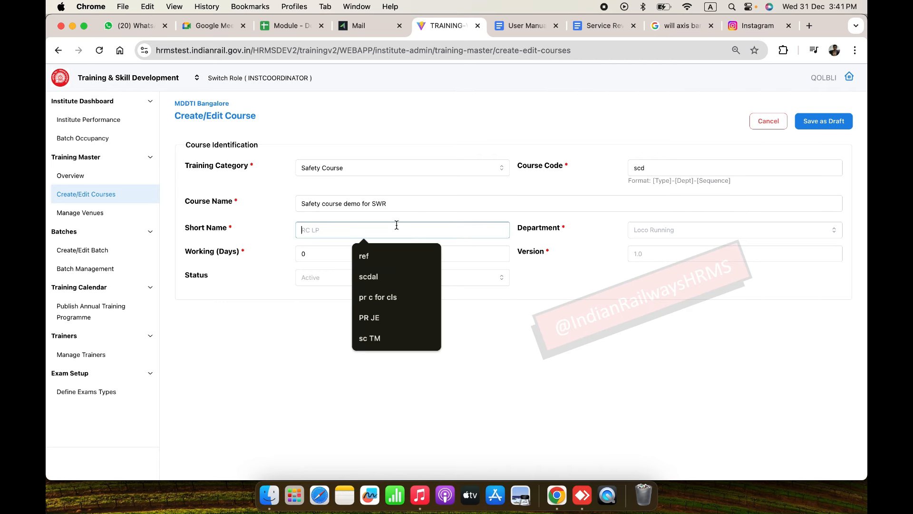
pyautogui.write('SC SWR')
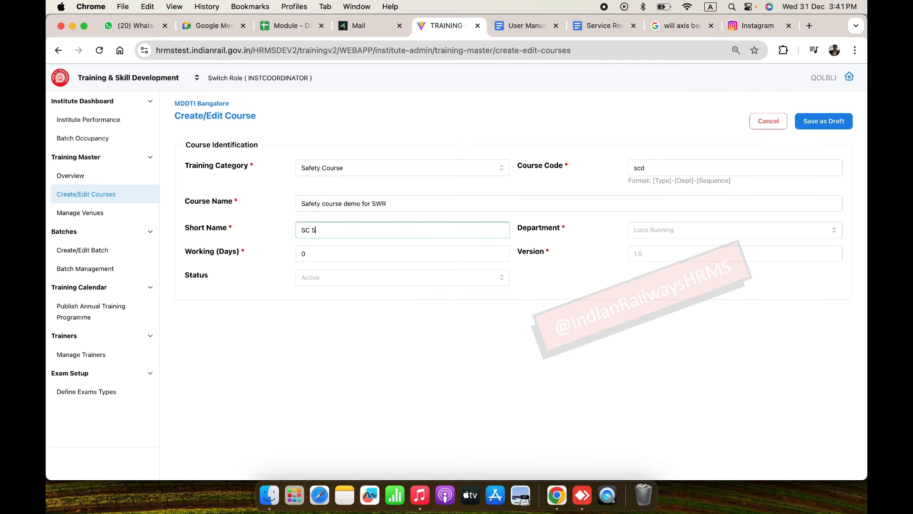
# Assign the course to the ADMIN/GENERAL, ACCOUNTS, CIVIL ENGINEERING and ELECTRICAL departments.
pyautogui.click(657, 229)
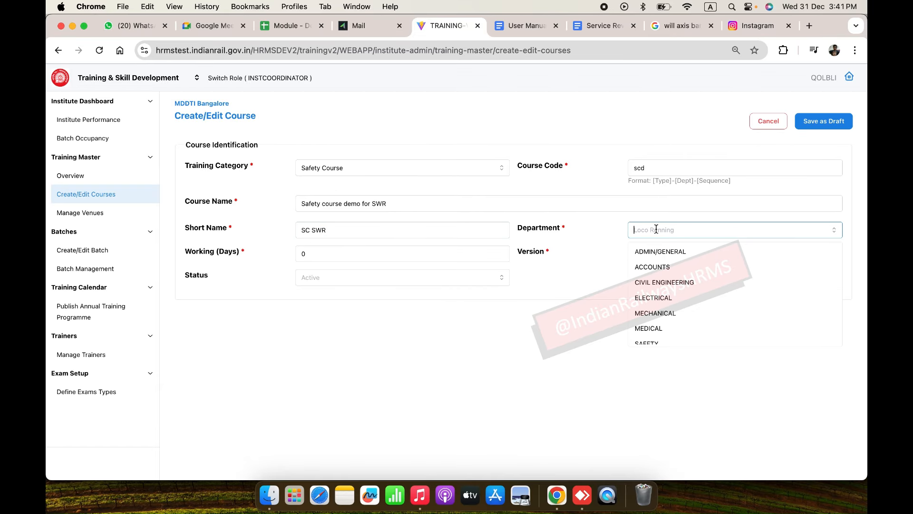
pyautogui.click(659, 252)
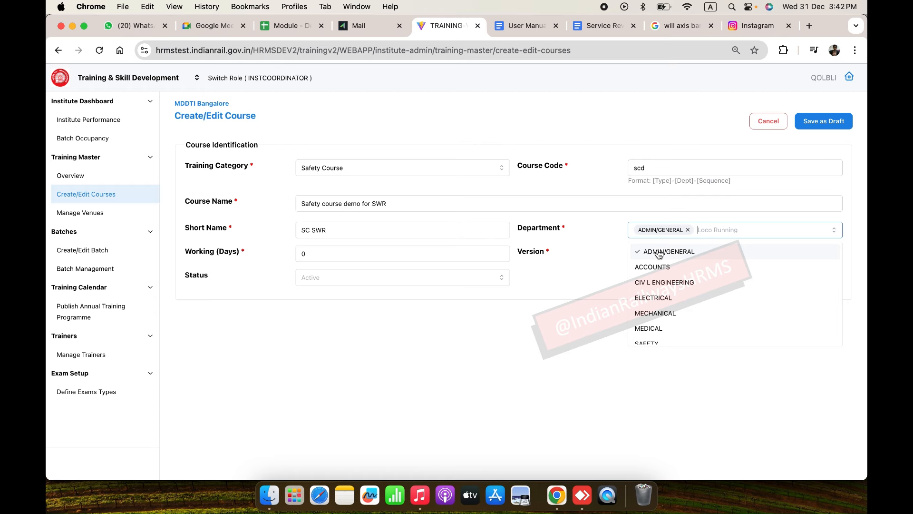
pyautogui.click(657, 268)
pyautogui.click(658, 282)
pyautogui.click(654, 311)
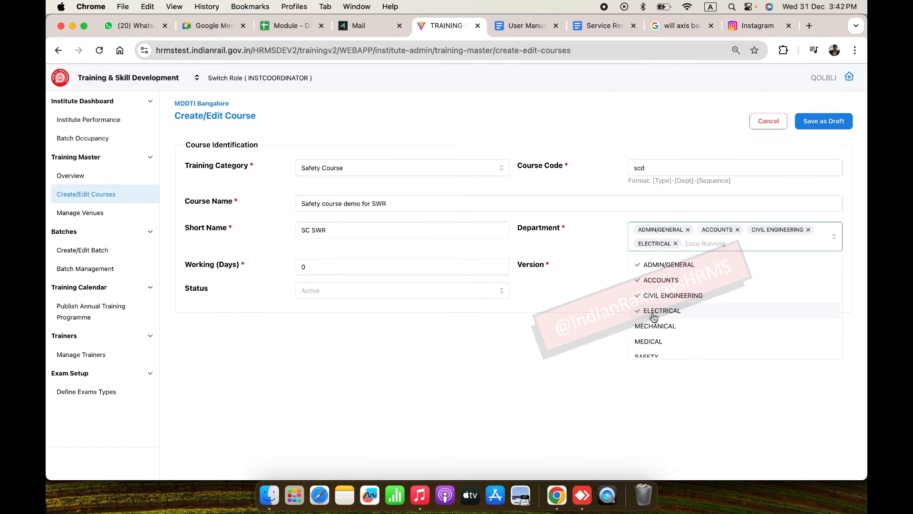
pyautogui.click(562, 348)
# Set the course's working days to 10 and its version to 1.0.
pyautogui.click(360, 269)
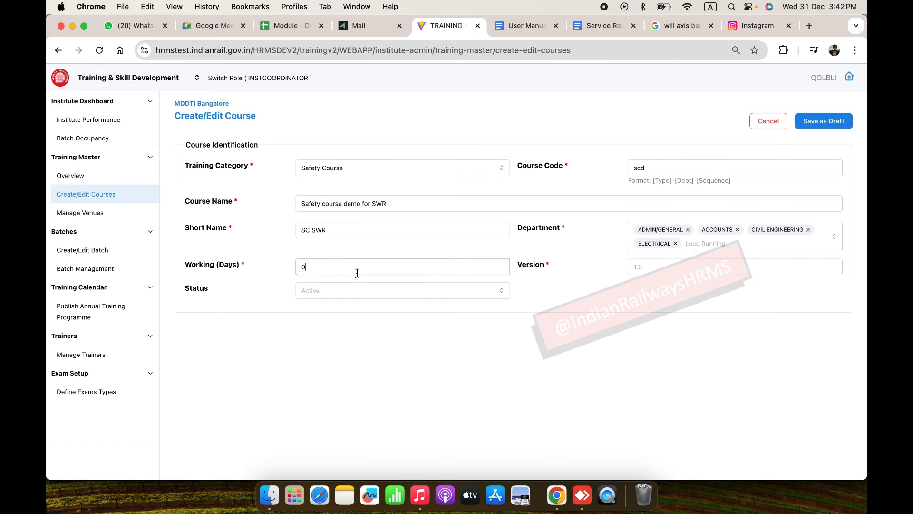
pyautogui.press('BackSpace')
pyautogui.write('10')
pyautogui.click(524, 341)
pyautogui.click(687, 269)
pyautogui.write('1')
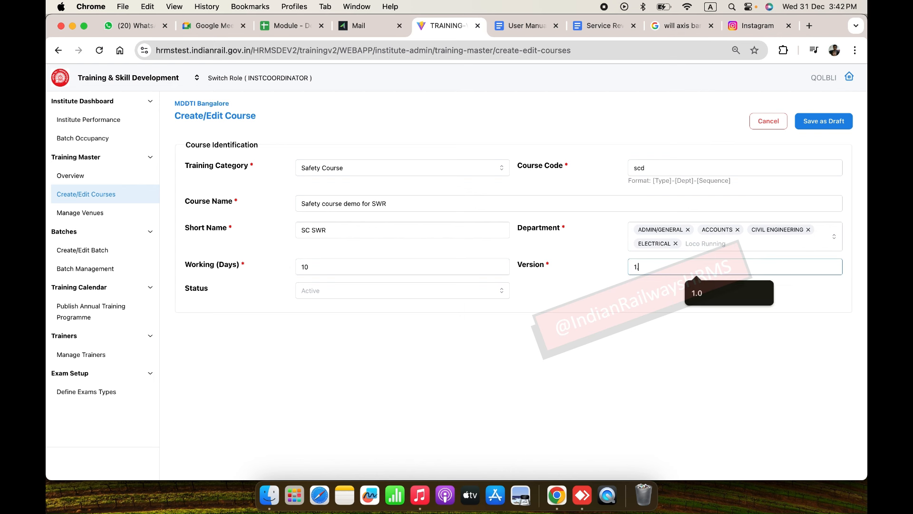
pyautogui.write('.0')
# Try to set the course status to Active and save the course as a draft.
pyautogui.click(392, 296)
pyautogui.write('A')
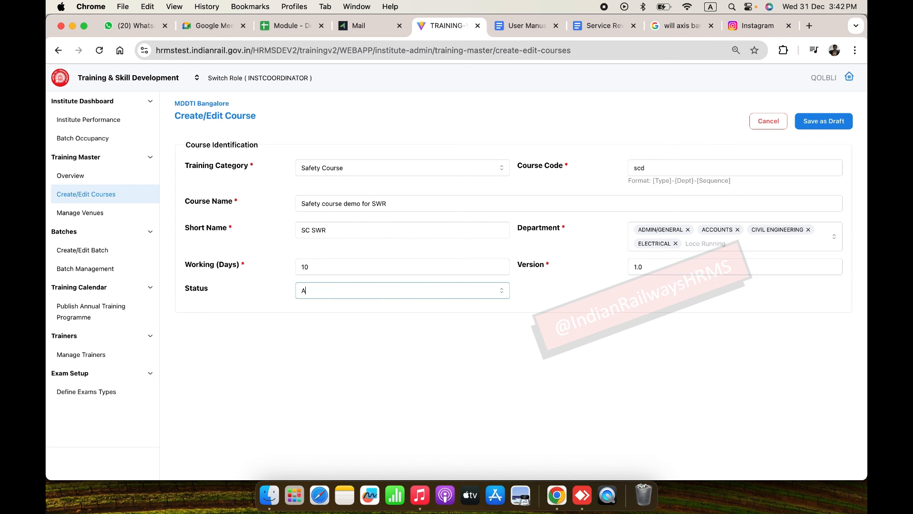
pyautogui.write('ctive')
pyautogui.click(440, 352)
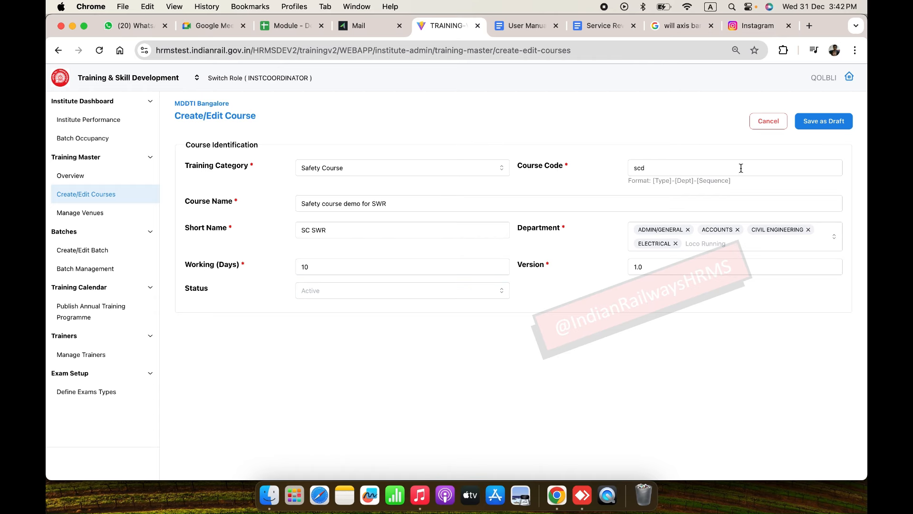
pyautogui.click(814, 122)
# Set the batch capacity to 30 and start defining the default quota allocation template.
pyautogui.scroll(-2, 454, 285)
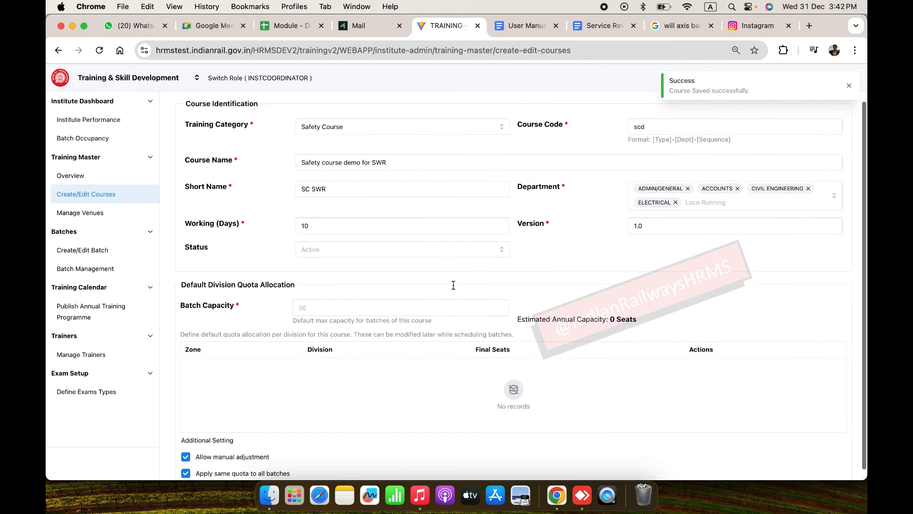
pyautogui.scroll(-1, 345, 264)
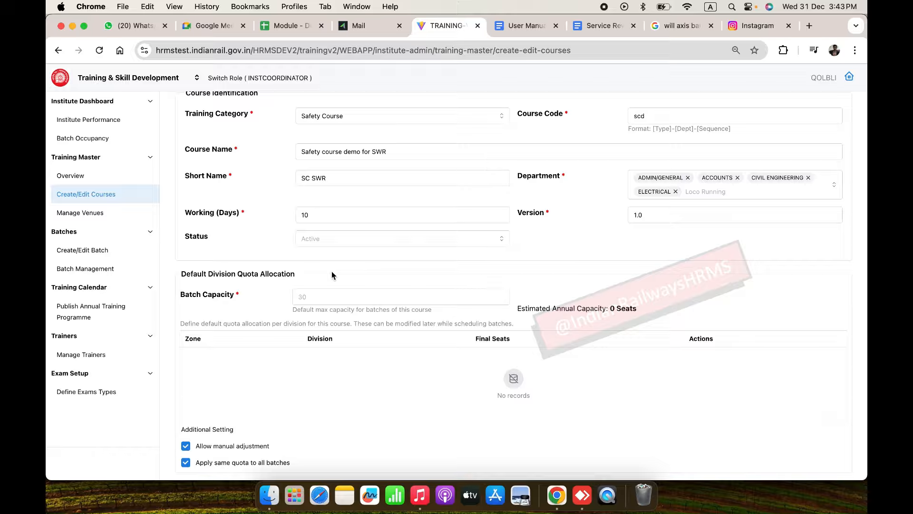
pyautogui.click(337, 294)
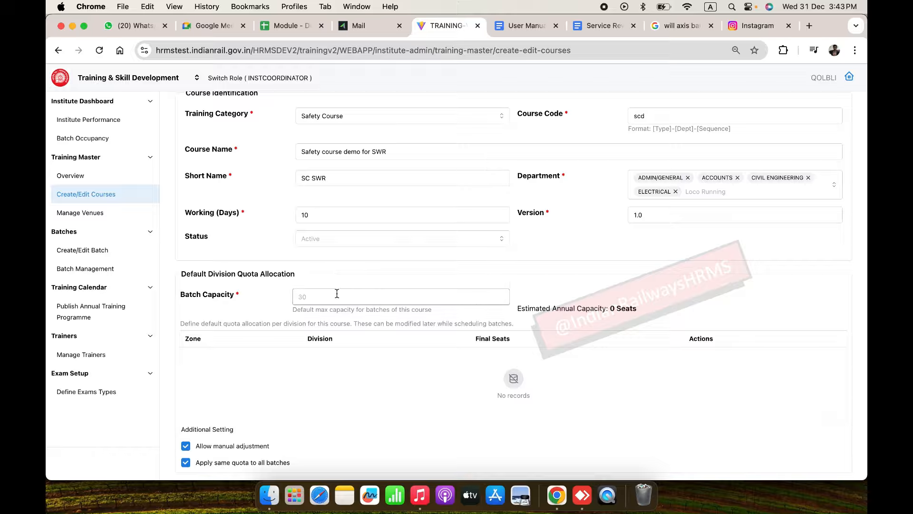
pyautogui.write('30')
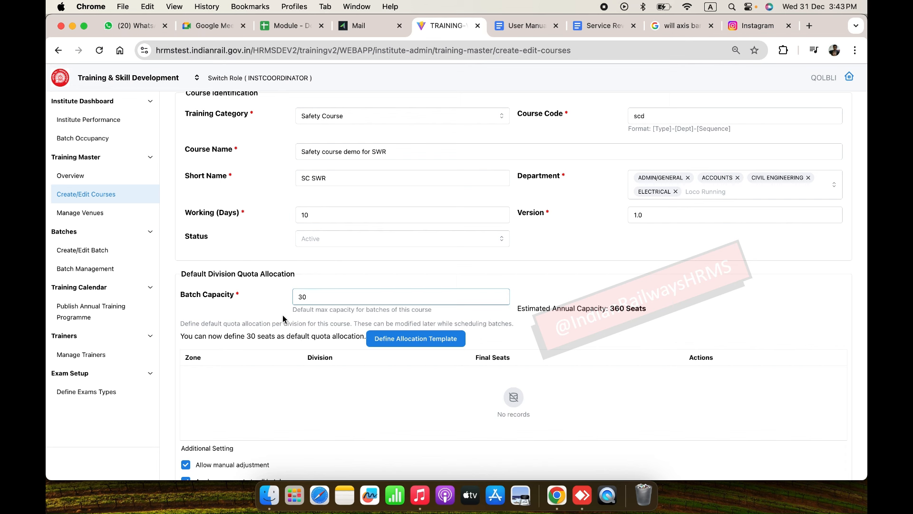
pyautogui.click(283, 319)
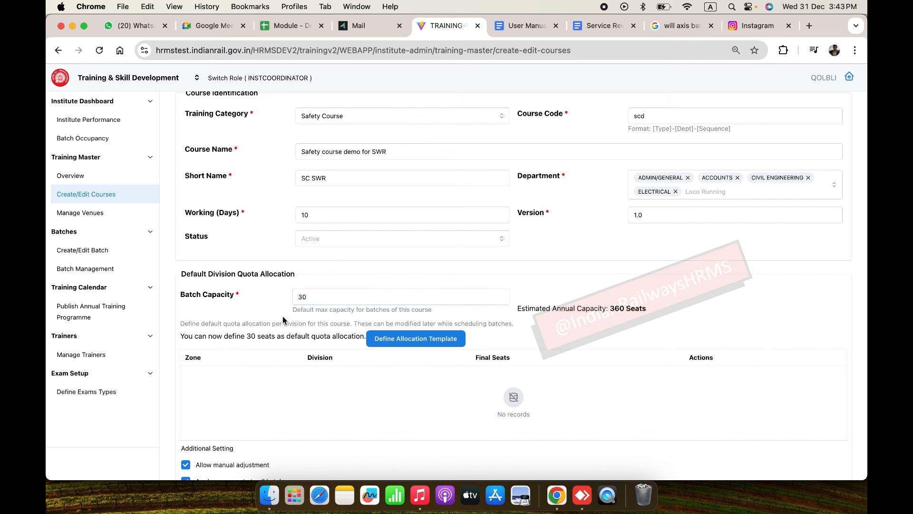
pyautogui.click(389, 345)
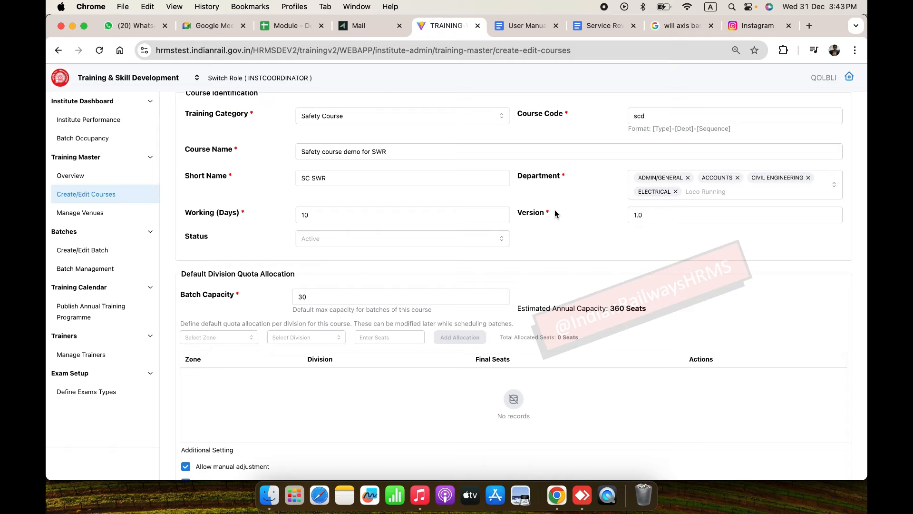
# Add a default allocation of 10 seats for the MYSURU division of the SWR zone.
pyautogui.click(232, 338)
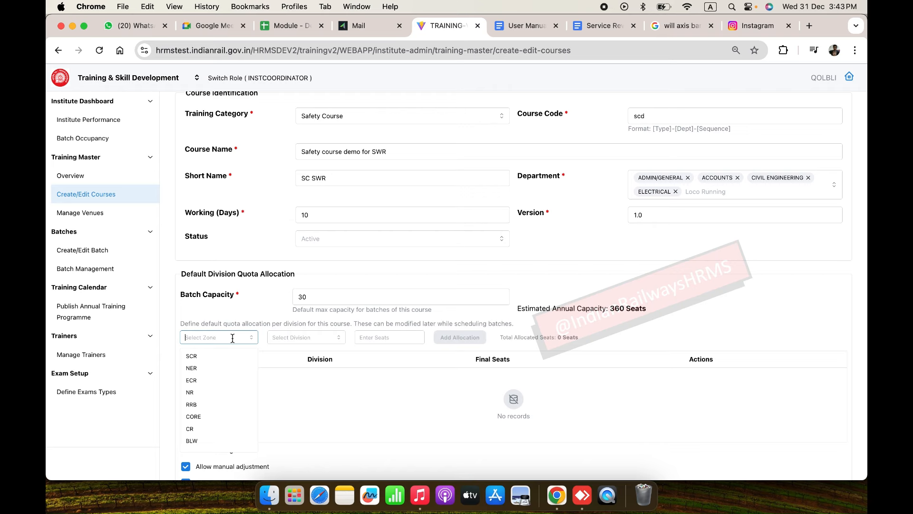
pyautogui.write('SWR')
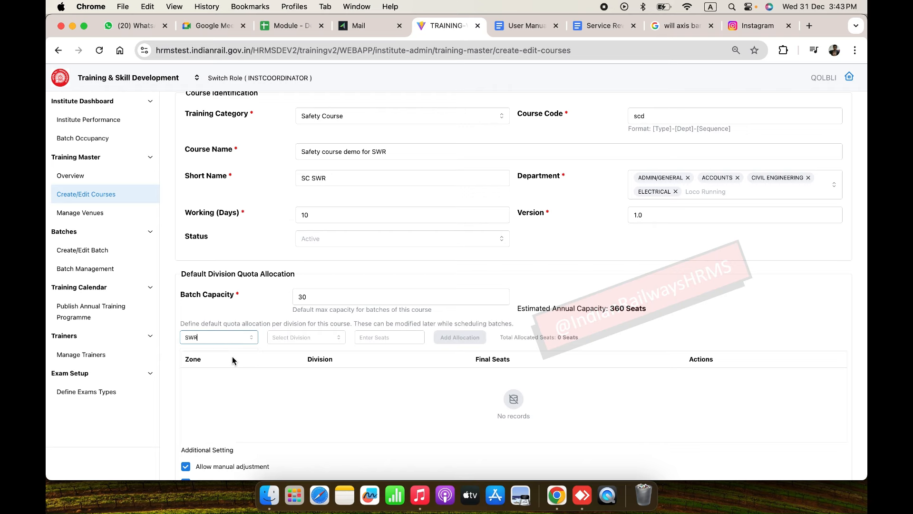
pyautogui.click(304, 339)
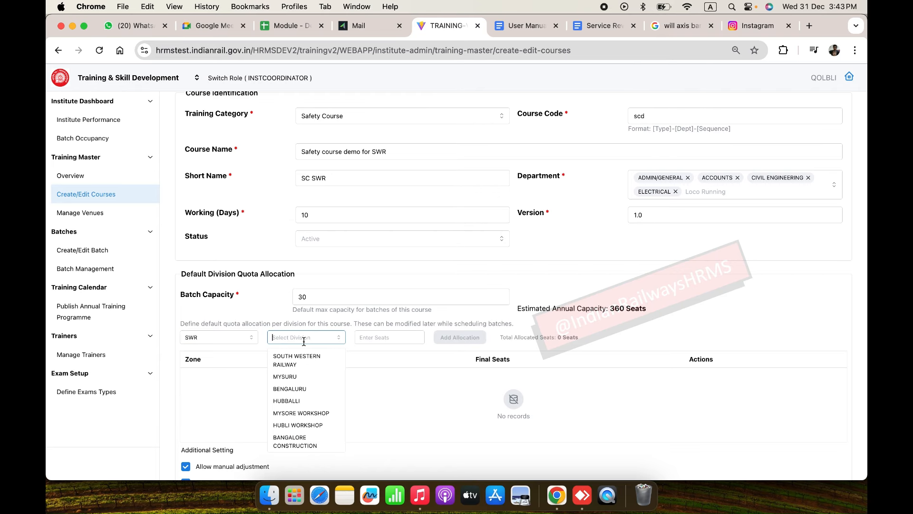
pyautogui.click(299, 377)
pyautogui.click(371, 337)
pyautogui.write('10')
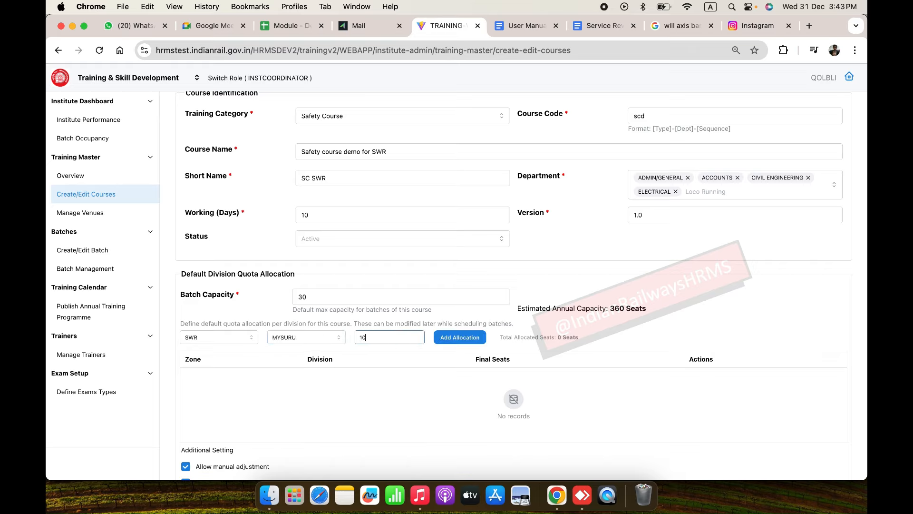
pyautogui.click(459, 338)
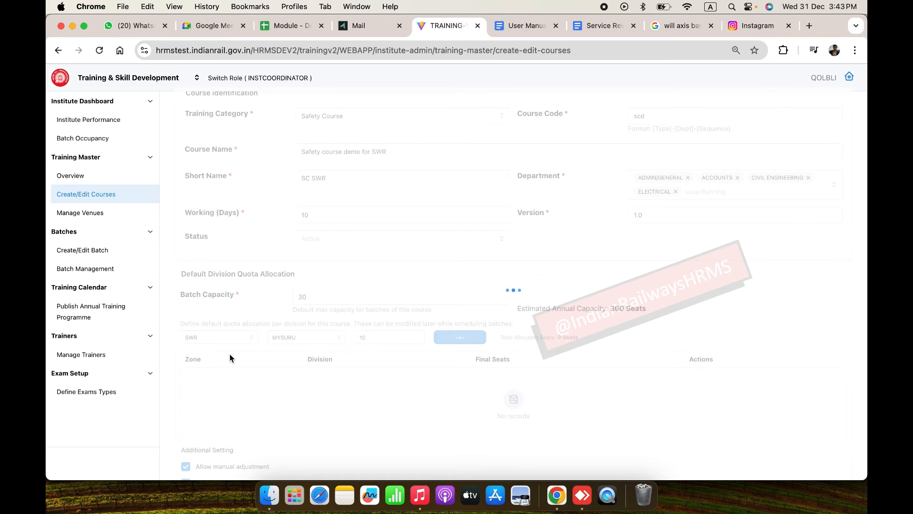
# Add default allocations of 10 seats each for SWR's BENGALURU and HUBBALLI divisions.
pyautogui.click(304, 339)
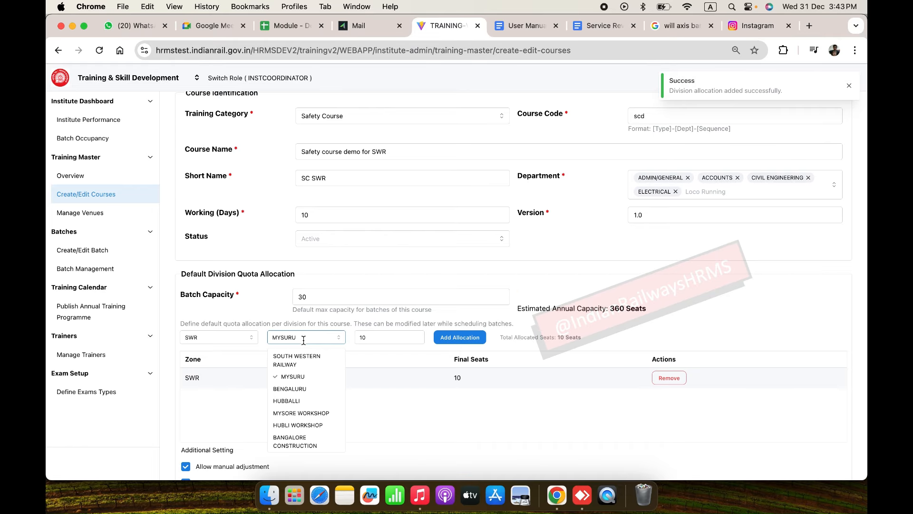
pyautogui.click(306, 388)
pyautogui.click(460, 337)
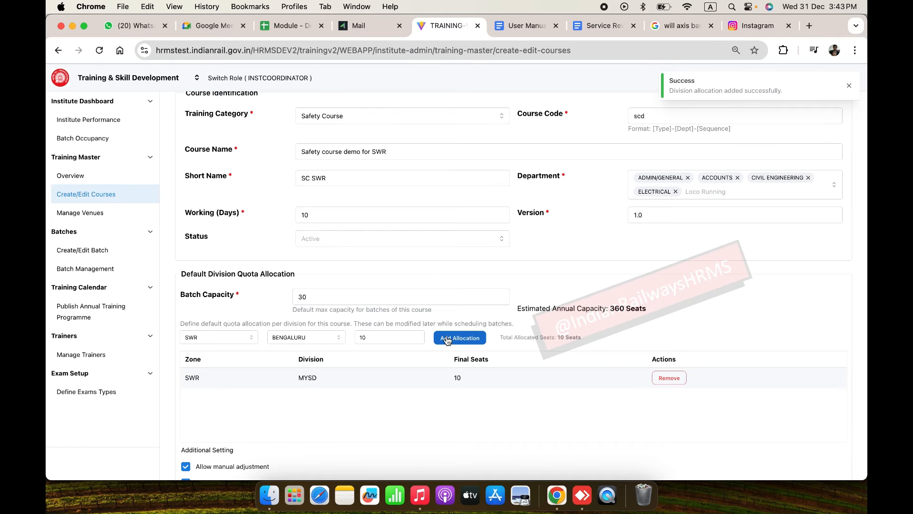
pyautogui.click(313, 338)
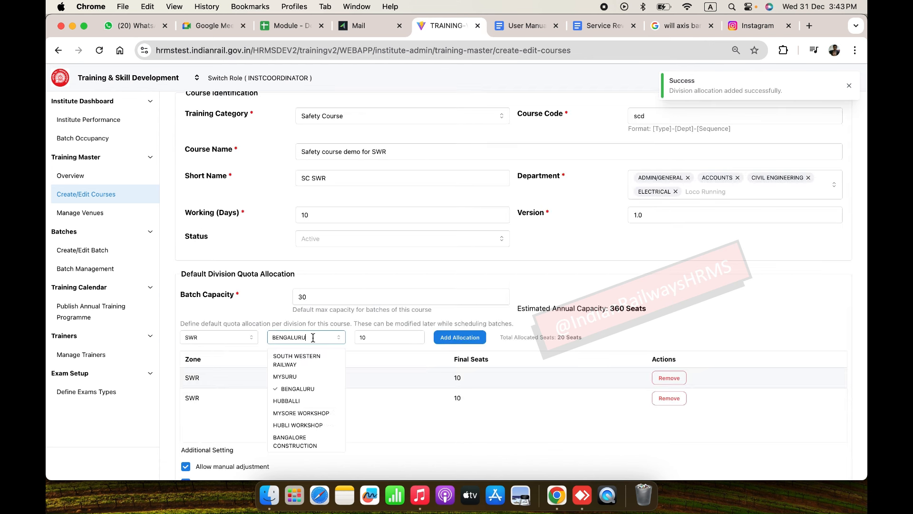
pyautogui.click(297, 402)
pyautogui.click(464, 338)
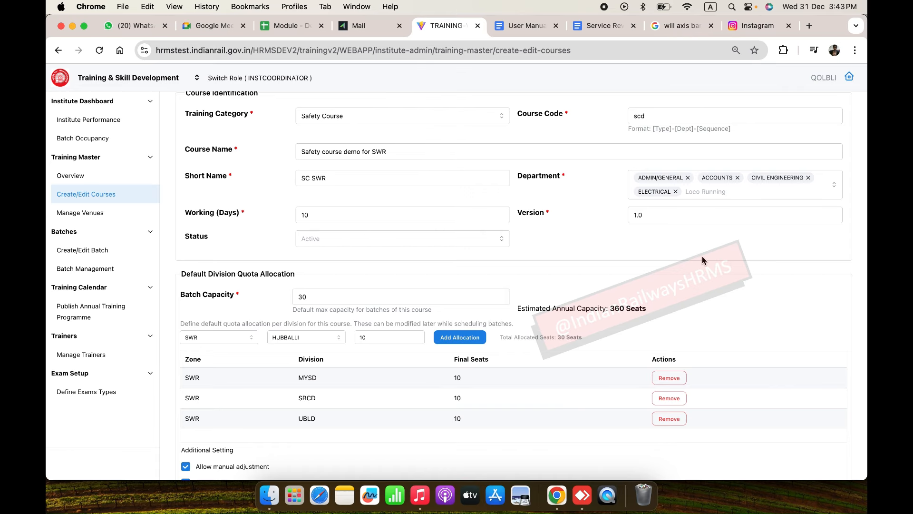
# Save the SWR safety course as a draft with its division quota allocations.
pyautogui.scroll(3, 702, 256)
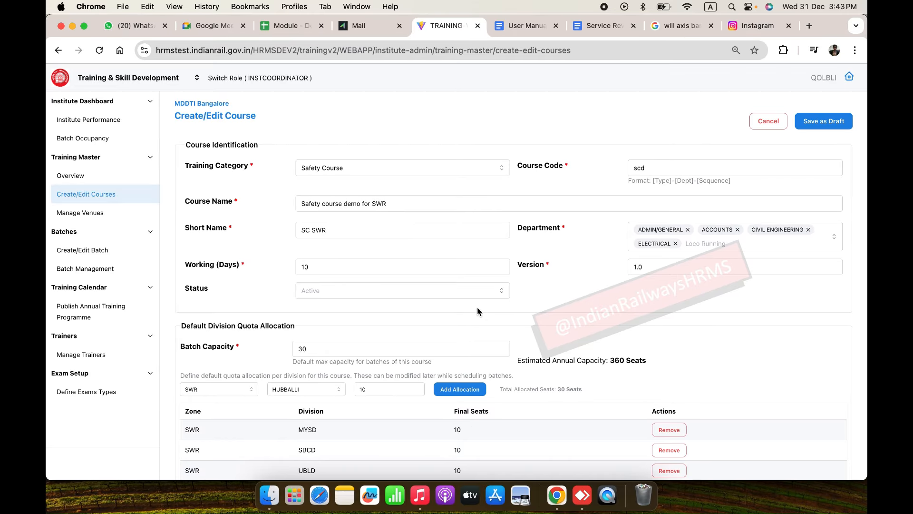
pyautogui.scroll(-1, 483, 314)
pyautogui.scroll(1, 713, 238)
pyautogui.click(822, 122)
# Start adding a new trainer in Manage Trainers and fetch the employee details by entering the trainer's HRMS ID.
pyautogui.click(90, 354)
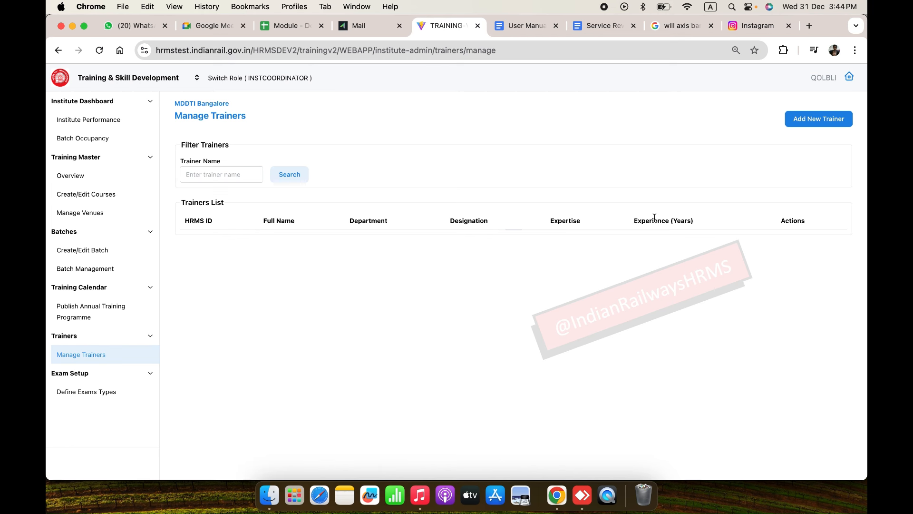
pyautogui.click(810, 122)
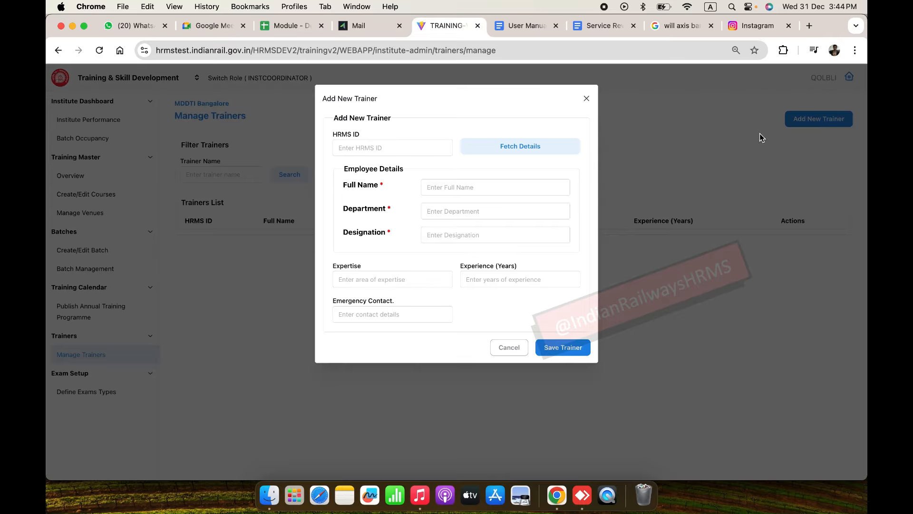
pyautogui.click(394, 151)
pyautogui.write('QOLBLI')
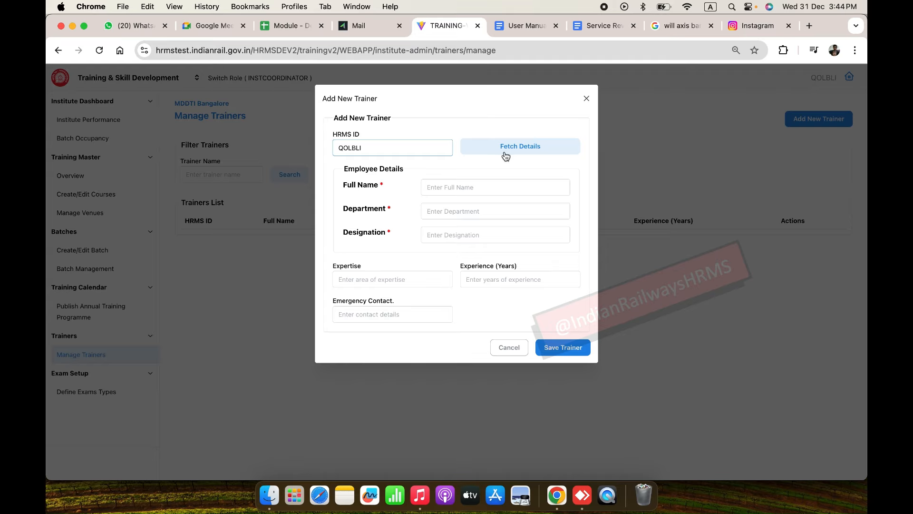
pyautogui.click(506, 156)
# Give the new trainer the expertise "safety matters", 4 years of experience and an emergency contact number, and save the trainer.
pyautogui.click(383, 279)
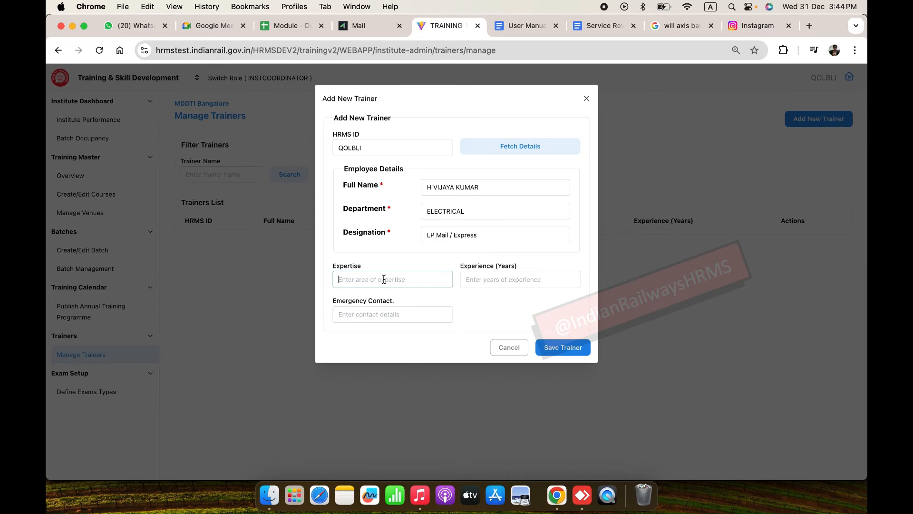
pyautogui.write('safety matters')
pyautogui.click(489, 282)
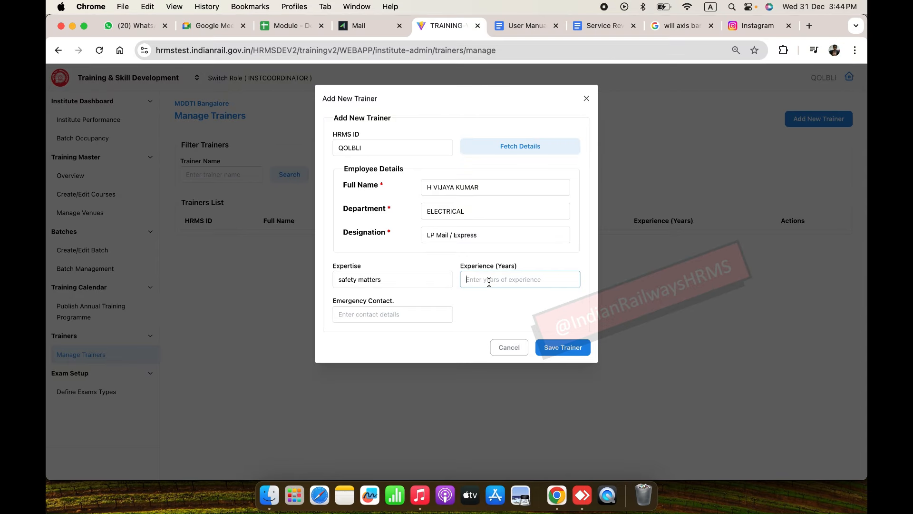
pyautogui.write('4')
pyautogui.click(393, 316)
pyautogui.write('87654321')
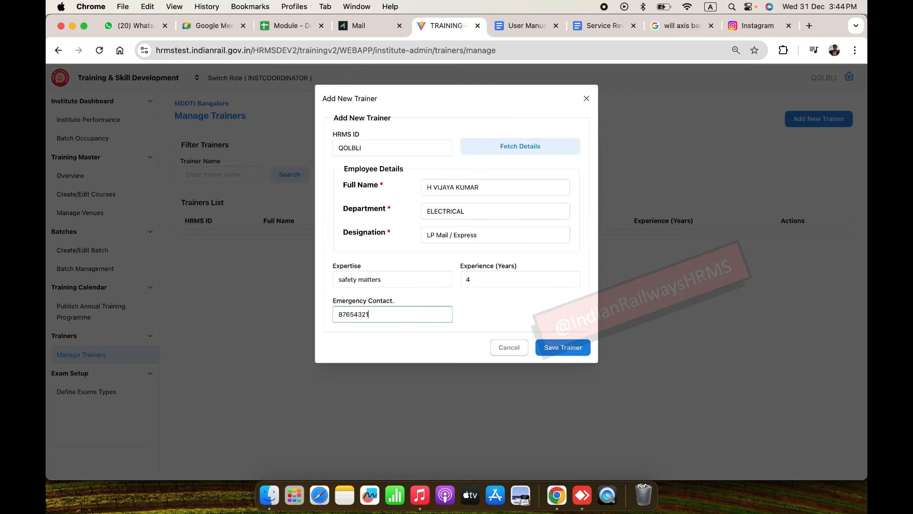
pyautogui.click(560, 349)
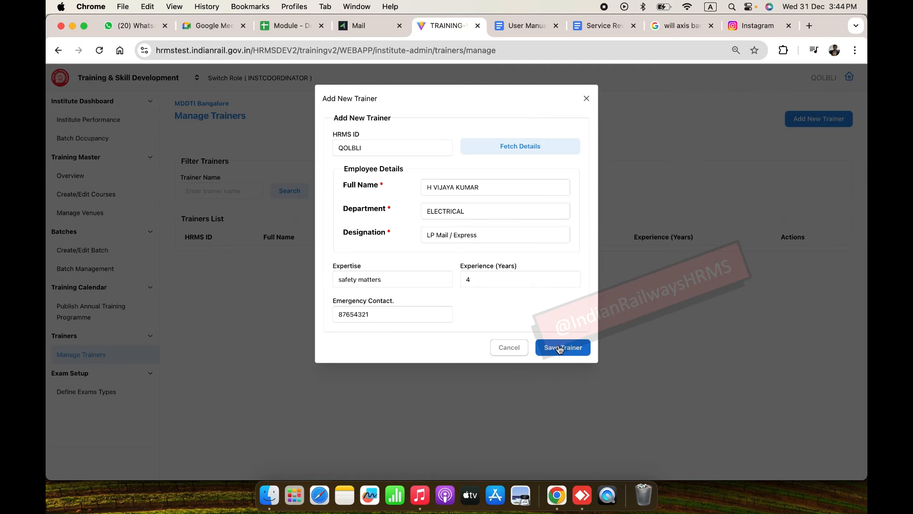
pyautogui.click(587, 99)
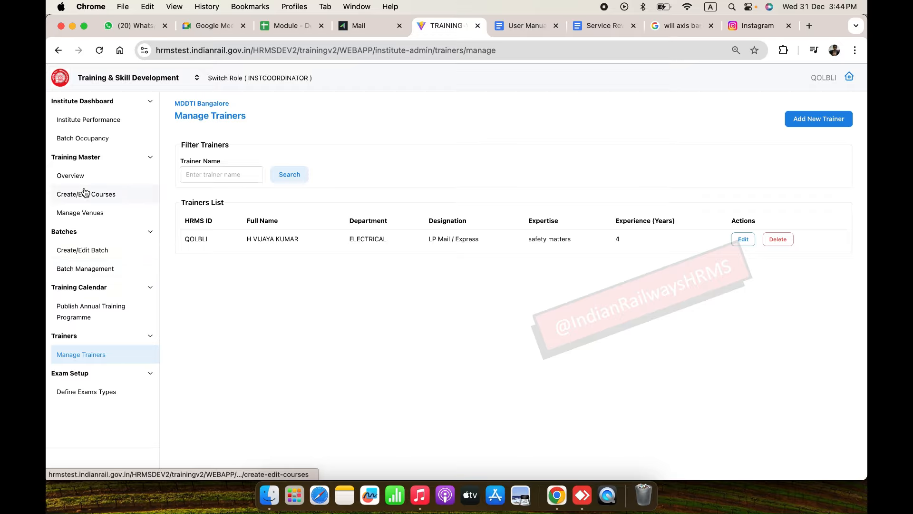
# Start a new batch for the course "Safety/SC-ALL-1 - Safety course demo for all depts" with batch code "sc 001" and batch year 2026.
pyautogui.click(91, 257)
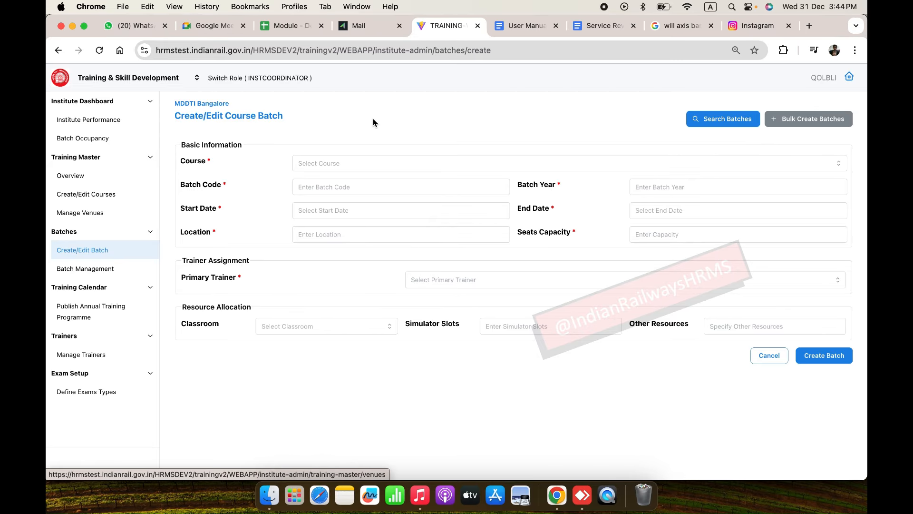
pyautogui.click(363, 164)
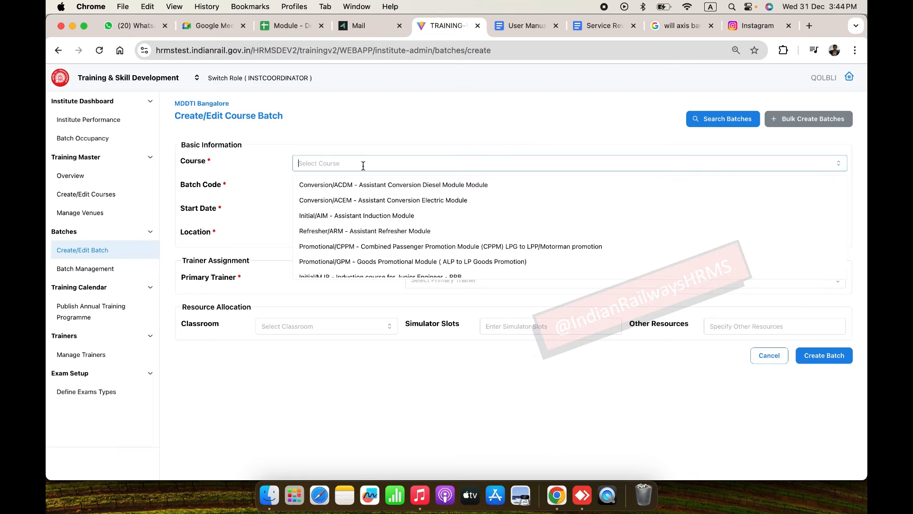
pyautogui.write('safet')
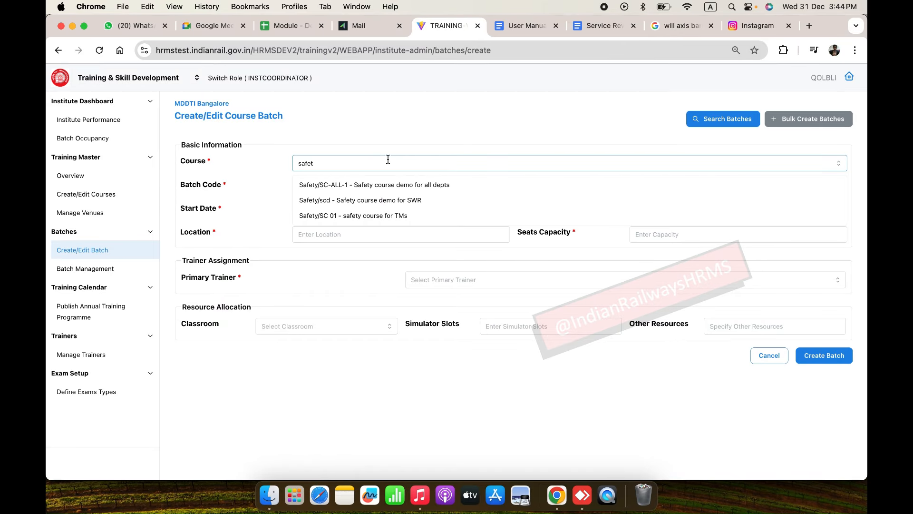
pyautogui.click(426, 185)
pyautogui.click(385, 190)
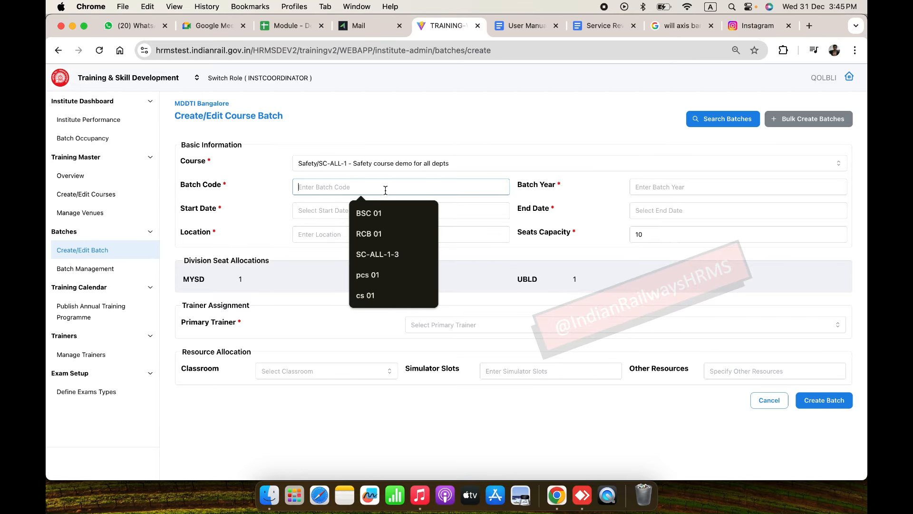
pyautogui.write('sc 001')
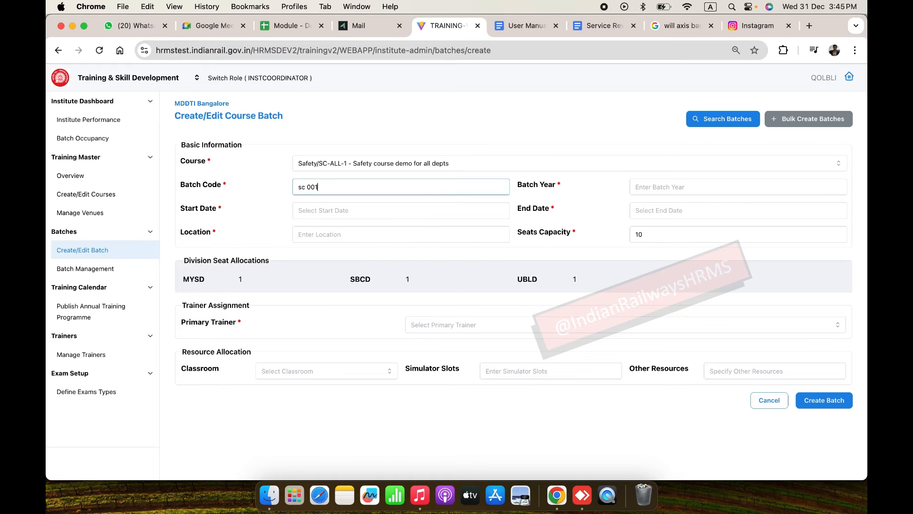
pyautogui.click(658, 181)
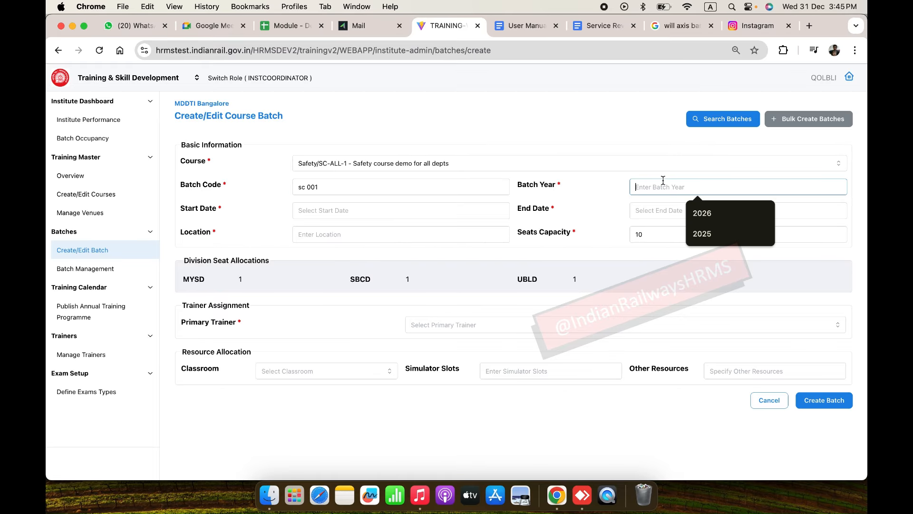
pyautogui.write('2026')
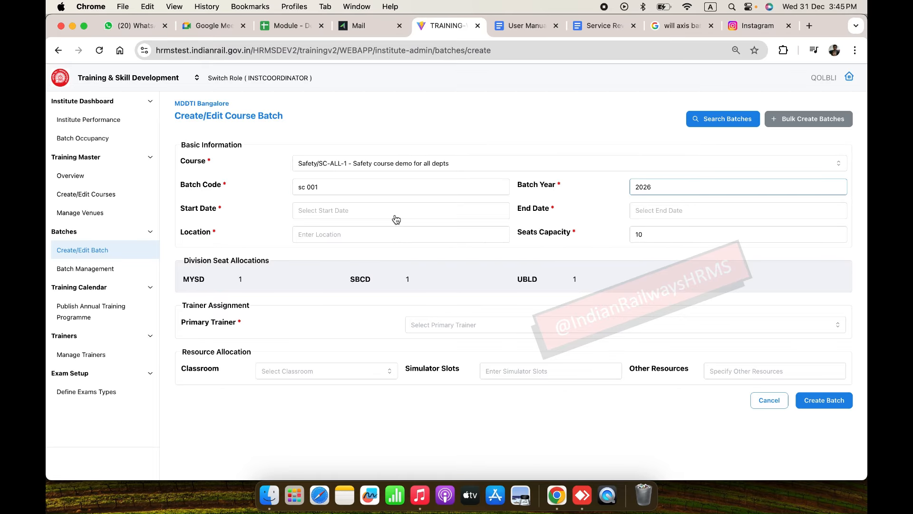
# Set the batch's start date to December 11, 2025 and its end date to December 24, 2025.
pyautogui.click(397, 219)
pyautogui.click(359, 287)
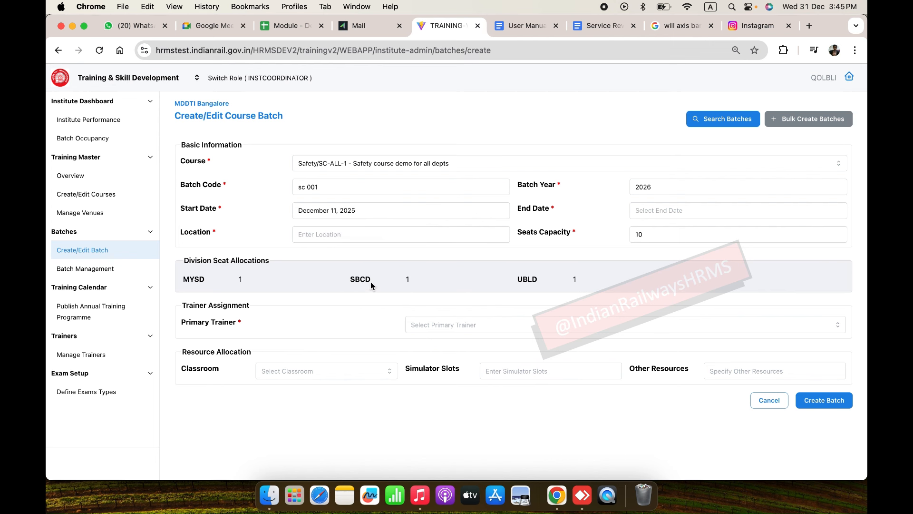
pyautogui.click(649, 219)
pyautogui.click(679, 321)
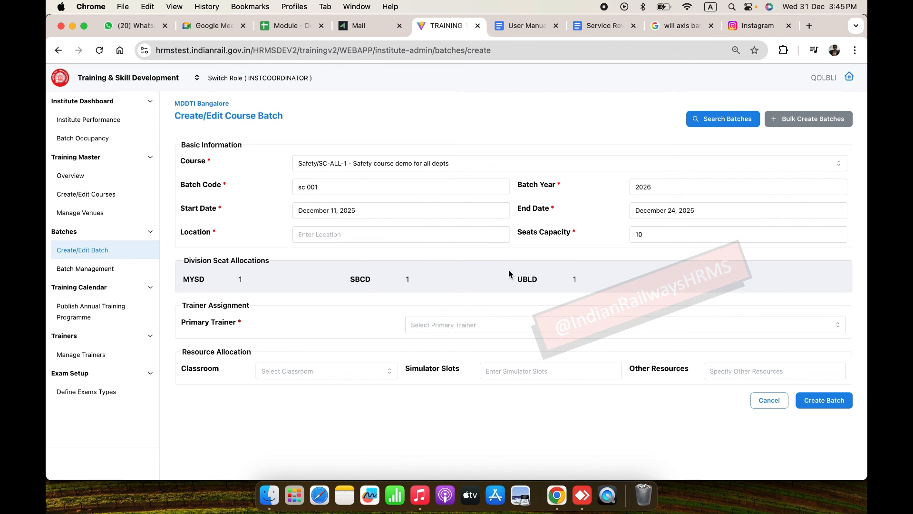
# Set the batch location to "mddti" and enter a seats capacity of 30.
pyautogui.click(358, 236)
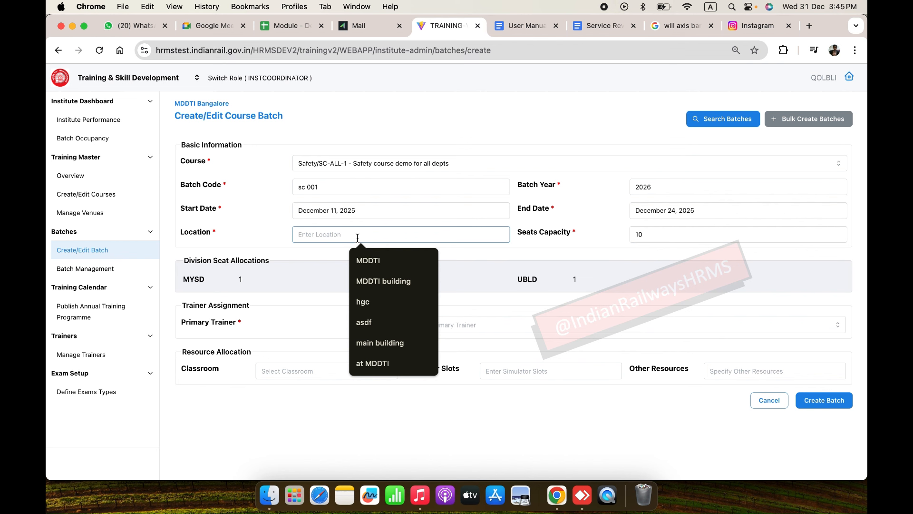
pyautogui.write('mddti')
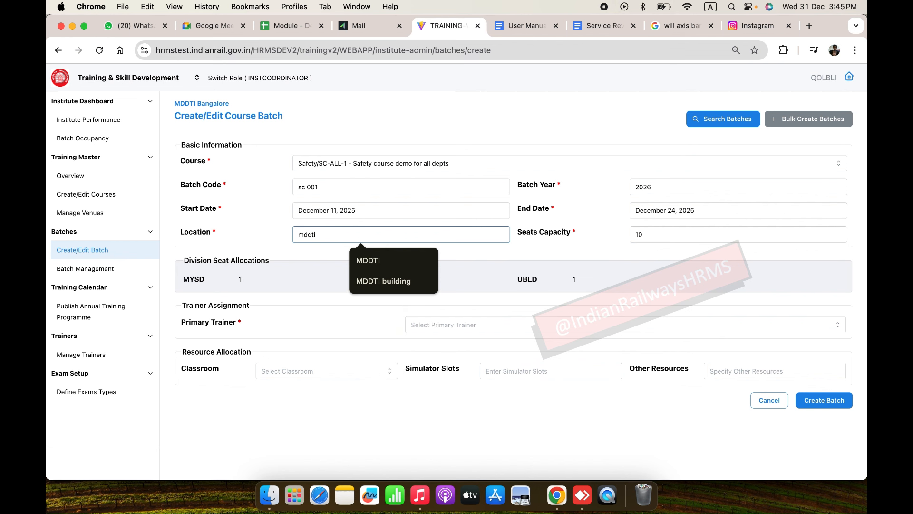
pyautogui.click(681, 235)
pyautogui.press('BackSpace')
pyautogui.press('BackSpace')
pyautogui.write('3')
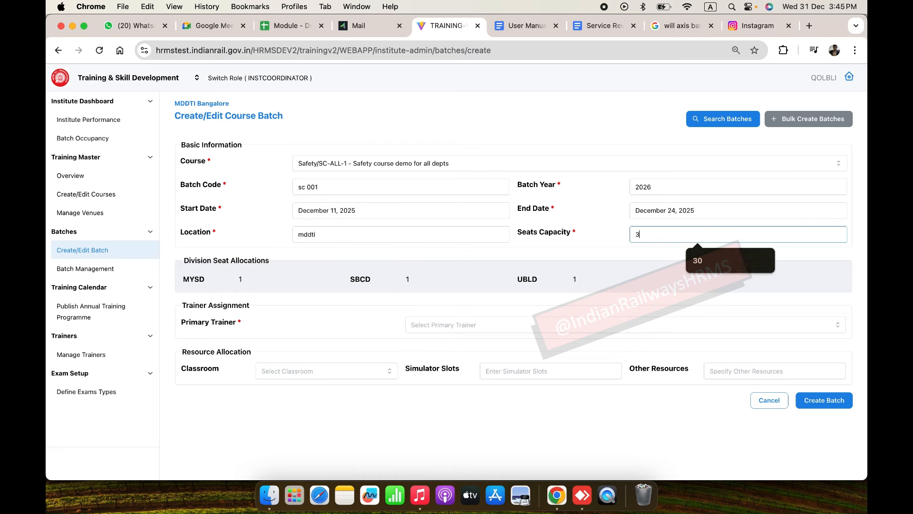
pyautogui.write('0')
pyautogui.click(381, 287)
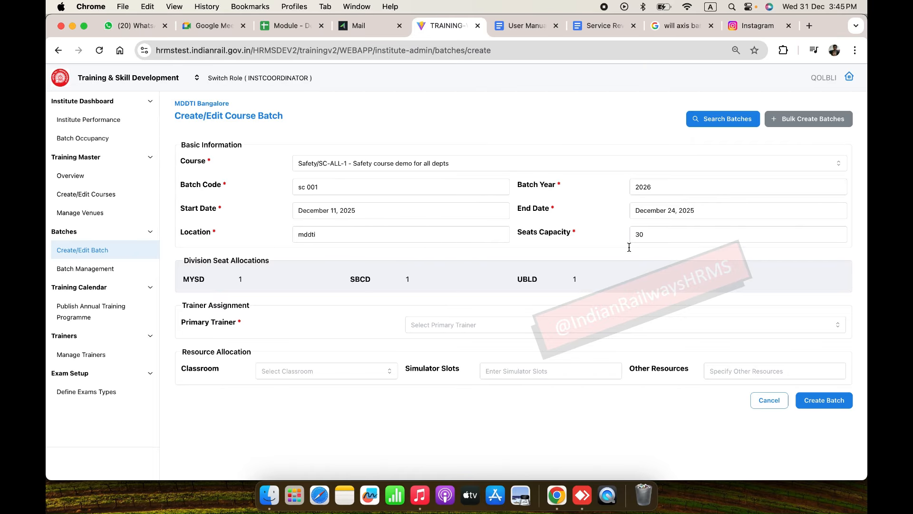
# Create and publish the batch with the newly added trainer as its primary trainer.
pyautogui.click(438, 325)
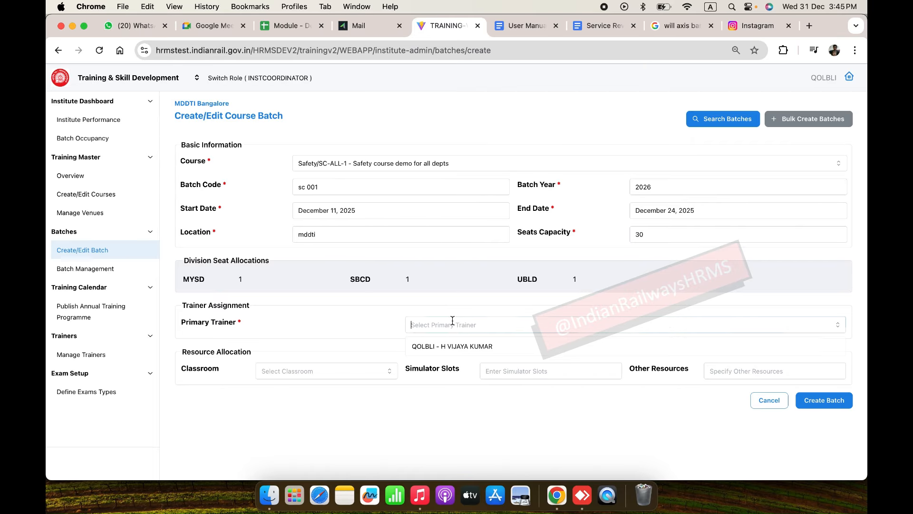
pyautogui.click(441, 347)
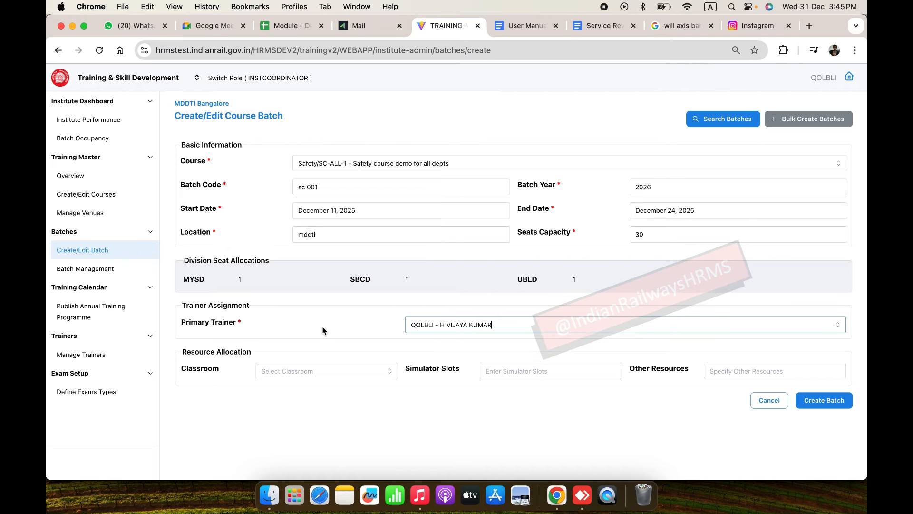
pyautogui.click(431, 321)
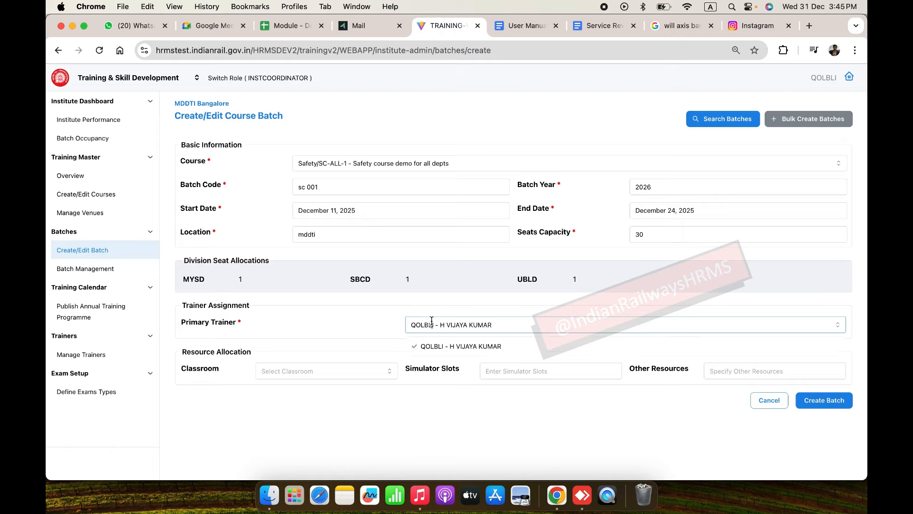
pyautogui.click(371, 330)
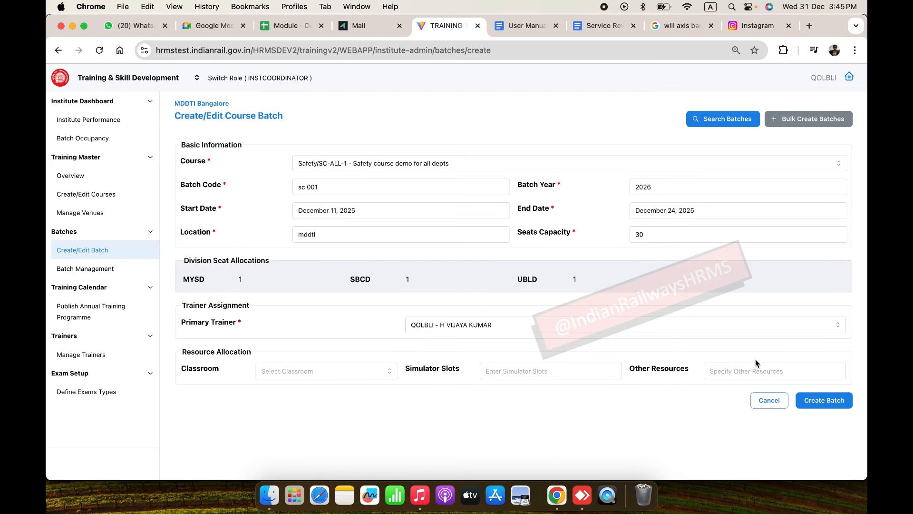
pyautogui.click(814, 402)
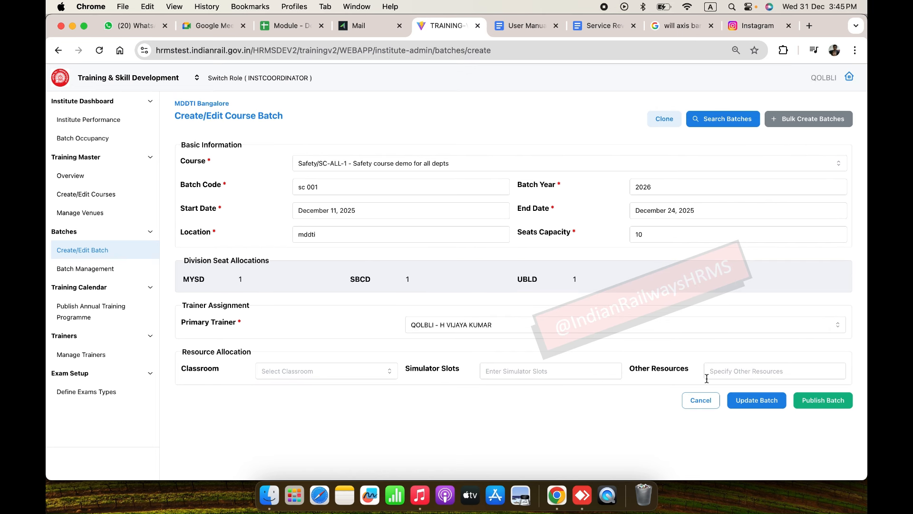
pyautogui.click(821, 402)
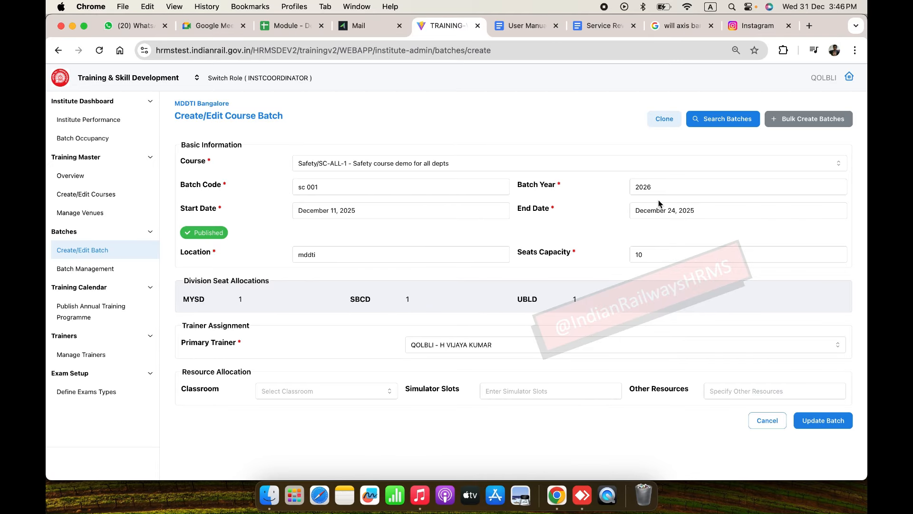
# Start a bulk batch creation for the course "scd - Safety course demo for SWR".
pyautogui.click(786, 122)
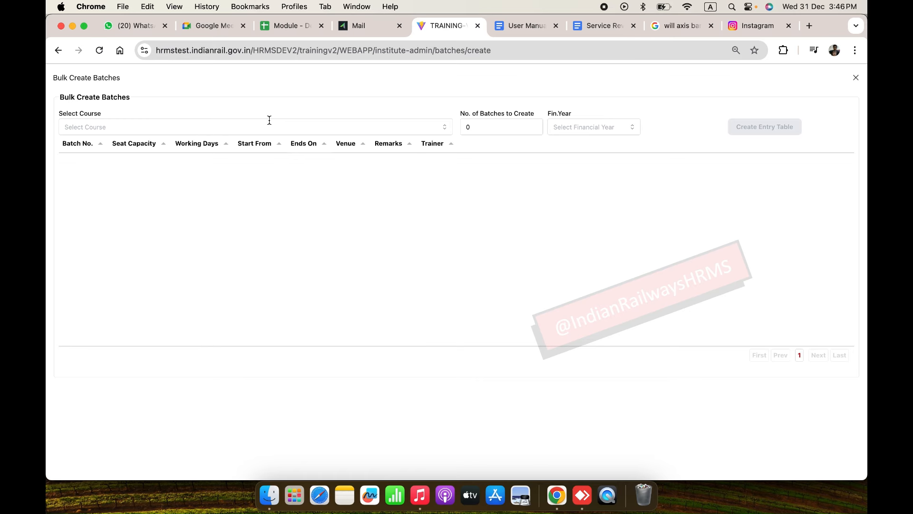
pyautogui.click(259, 127)
pyautogui.write('safe')
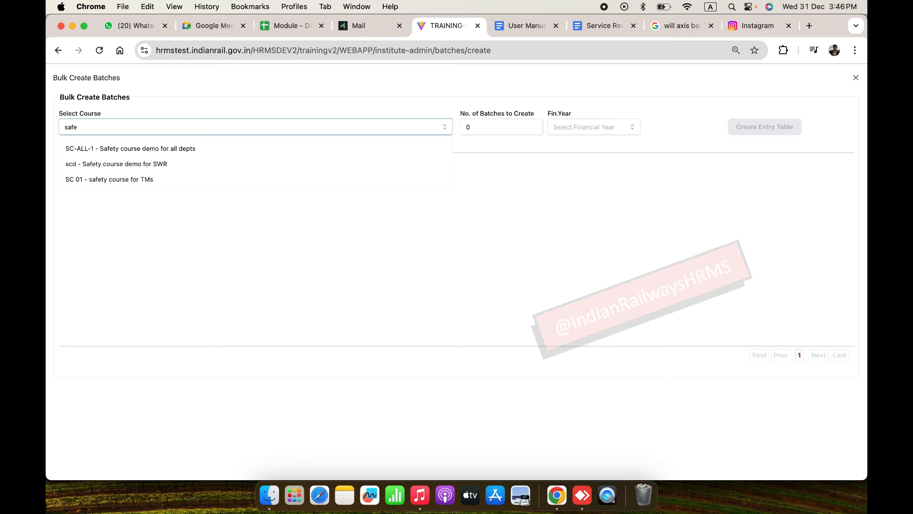
pyautogui.click(169, 165)
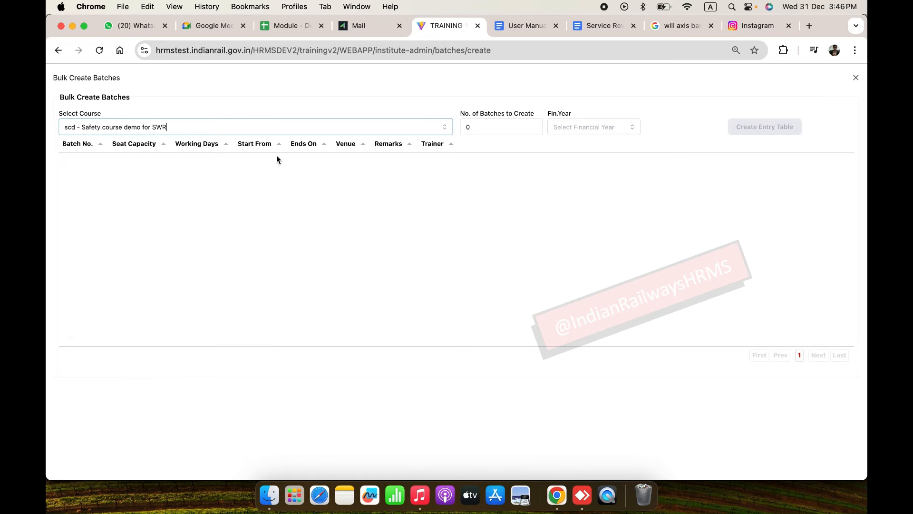
# Generate the bulk entry table for 2 batches in financial year 2025-2026.
pyautogui.click(482, 130)
pyautogui.press('BackSpace')
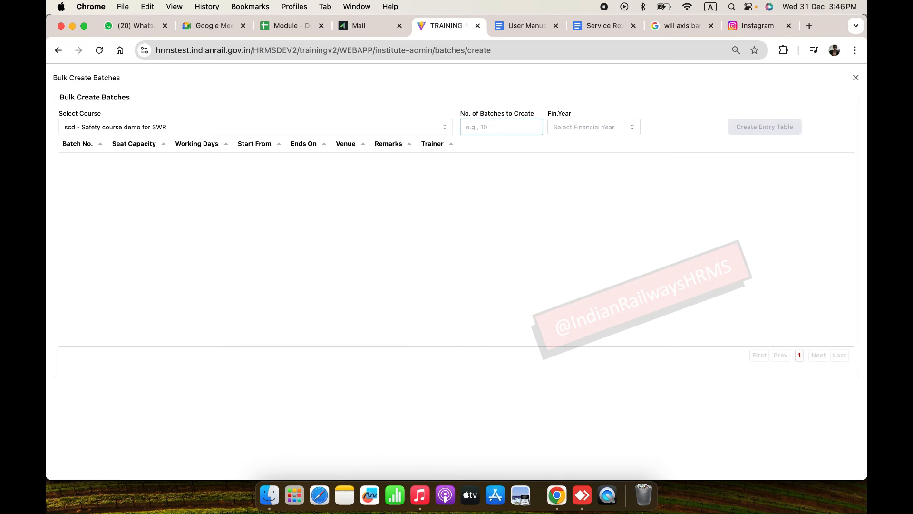
pyautogui.write('2')
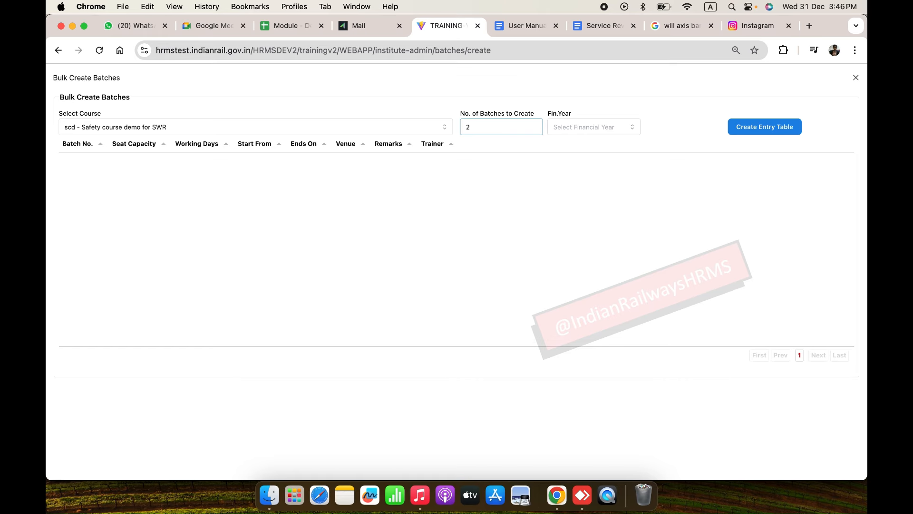
pyautogui.click(574, 127)
pyautogui.click(573, 145)
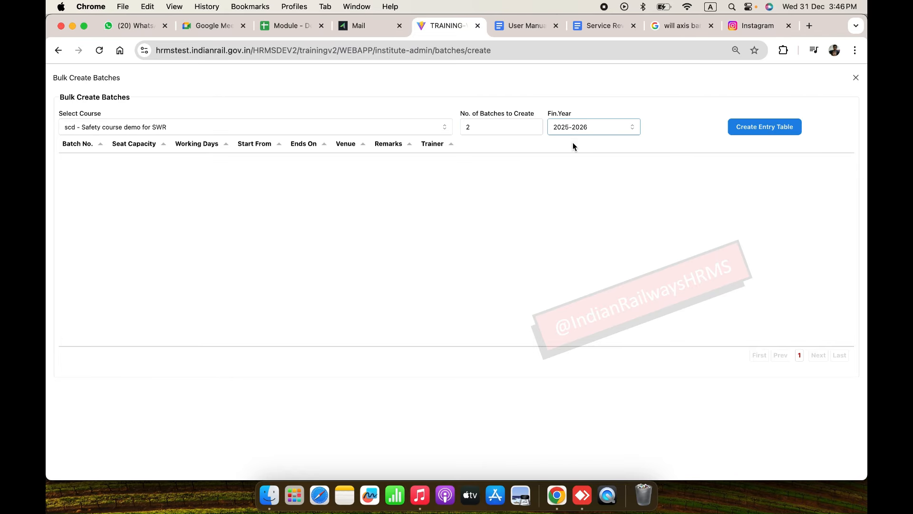
pyautogui.click(741, 126)
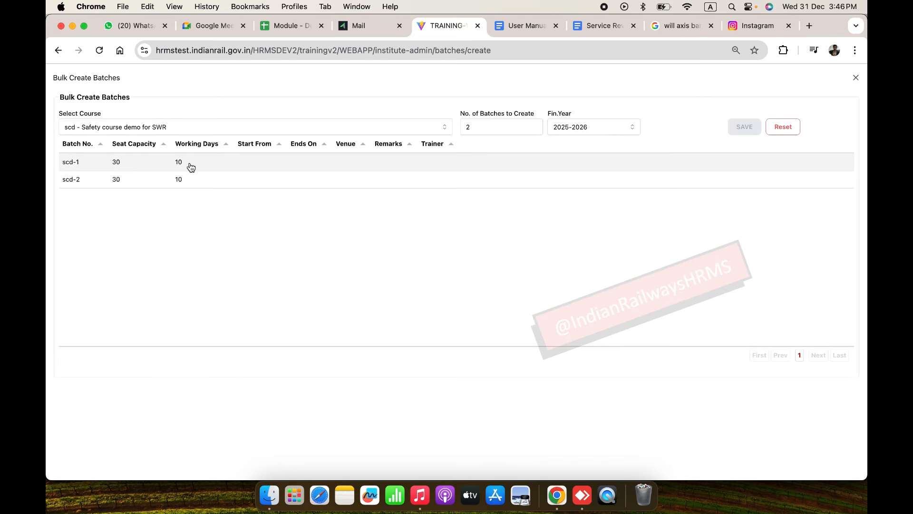
# Set the start date of batch scd-1 to 10 December 2025 in the bulk entry table.
pyautogui.click(246, 164)
pyautogui.click(281, 162)
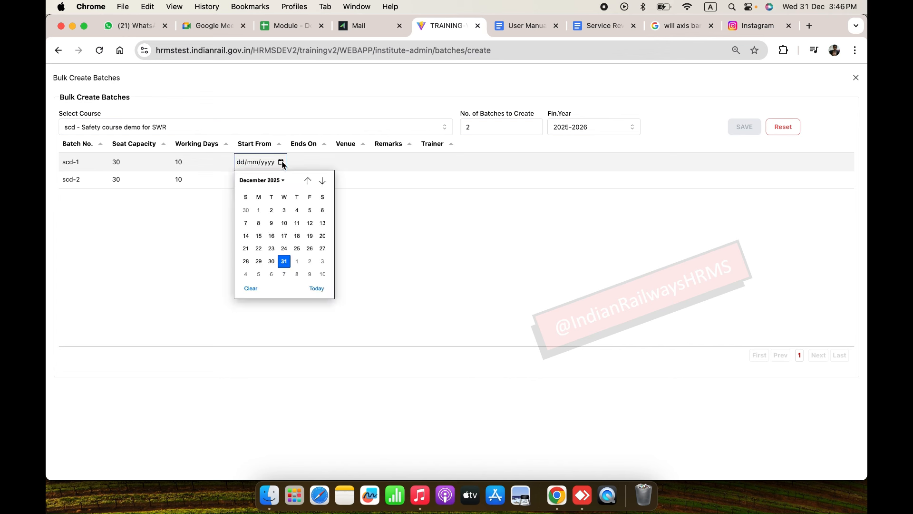
pyautogui.click(285, 220)
pyautogui.click(310, 167)
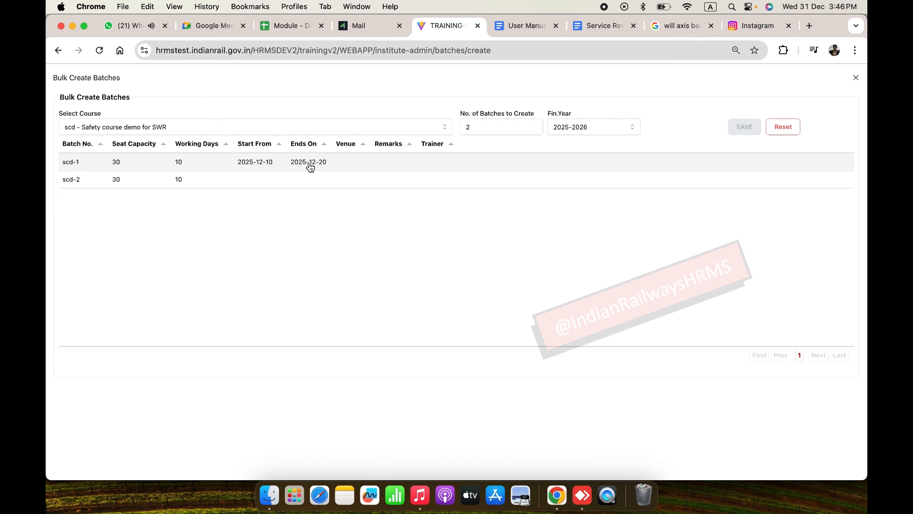
# Fill in batch scd-1 with venue "asdfa", remarks "asdf" and the available trainer.
pyautogui.click(346, 164)
pyautogui.write('asdfa')
pyautogui.click(395, 163)
pyautogui.click(384, 162)
pyautogui.write('asdf')
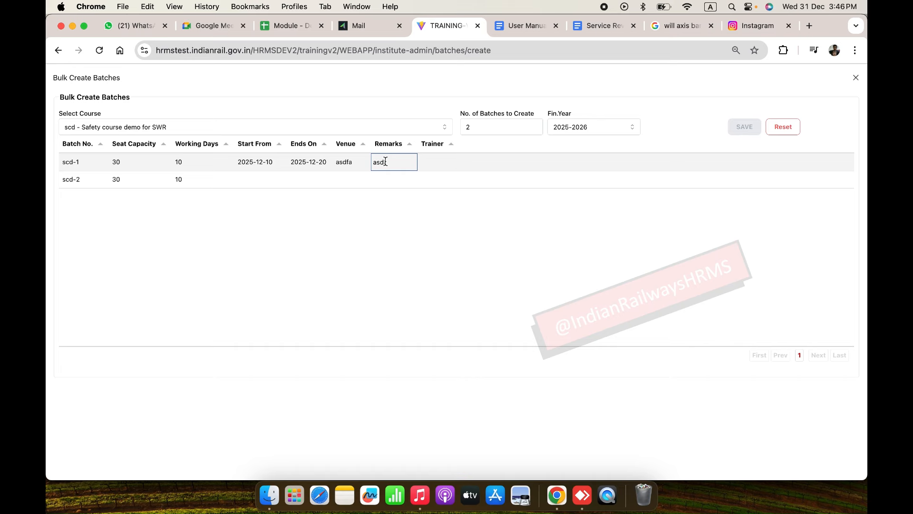
pyautogui.click(434, 163)
pyautogui.click(438, 162)
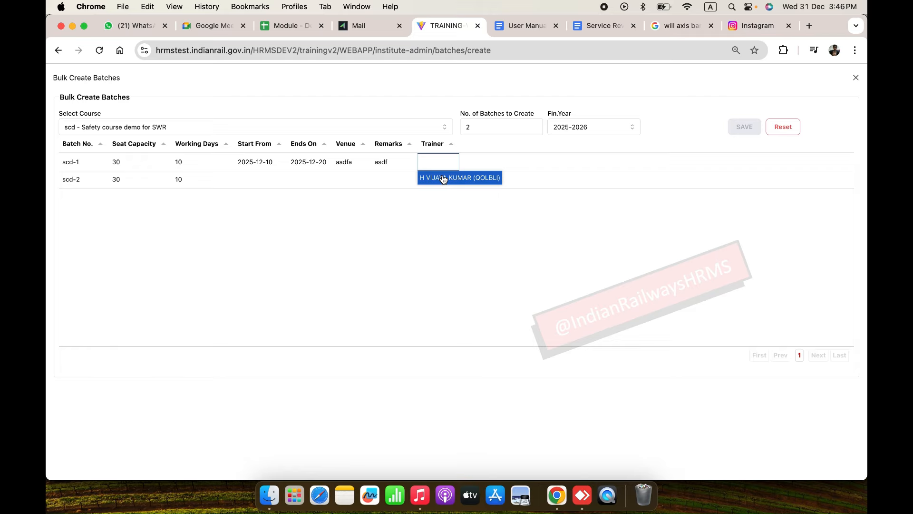
pyautogui.click(459, 177)
# Set the start date of batch scd-2 to 24 December 2025 in the bulk entry table.
pyautogui.click(245, 179)
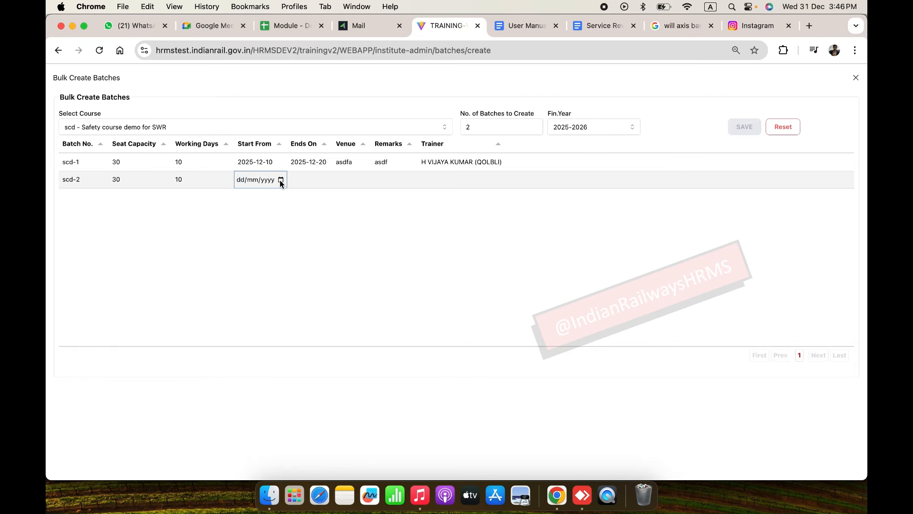
pyautogui.click(280, 180)
pyautogui.click(282, 265)
pyautogui.click(316, 185)
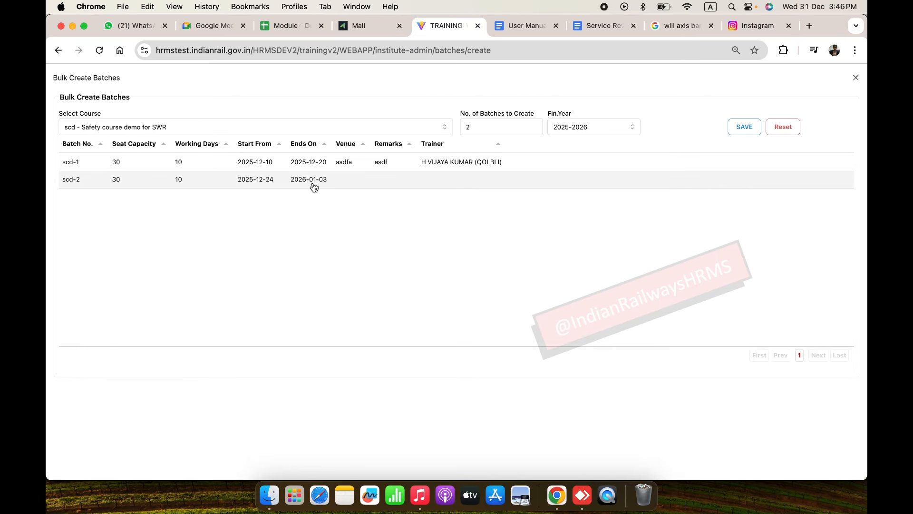
# Fill in batch scd-2 with venue "asd", remarks "asd" and the available trainer.
pyautogui.click(346, 179)
pyautogui.write('asd')
pyautogui.click(399, 180)
pyautogui.click(381, 182)
pyautogui.write('asd')
pyautogui.click(486, 183)
pyautogui.click(451, 184)
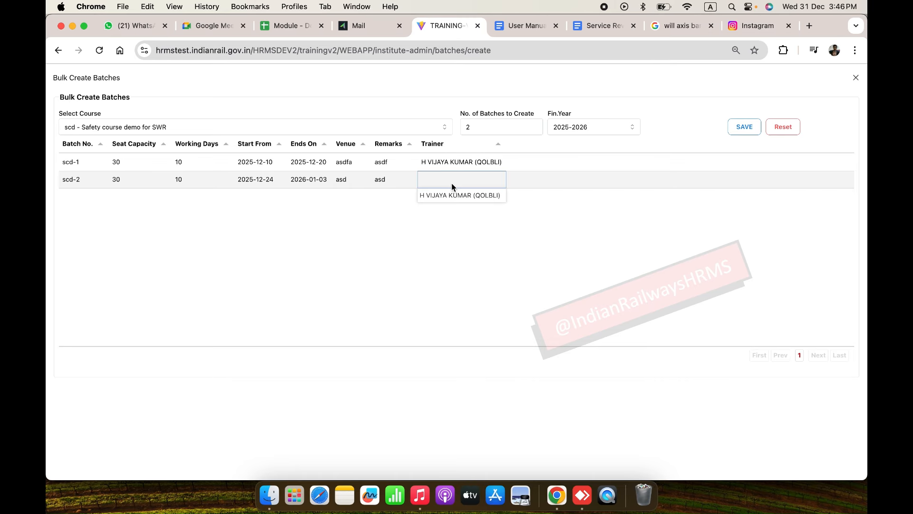
pyautogui.click(453, 195)
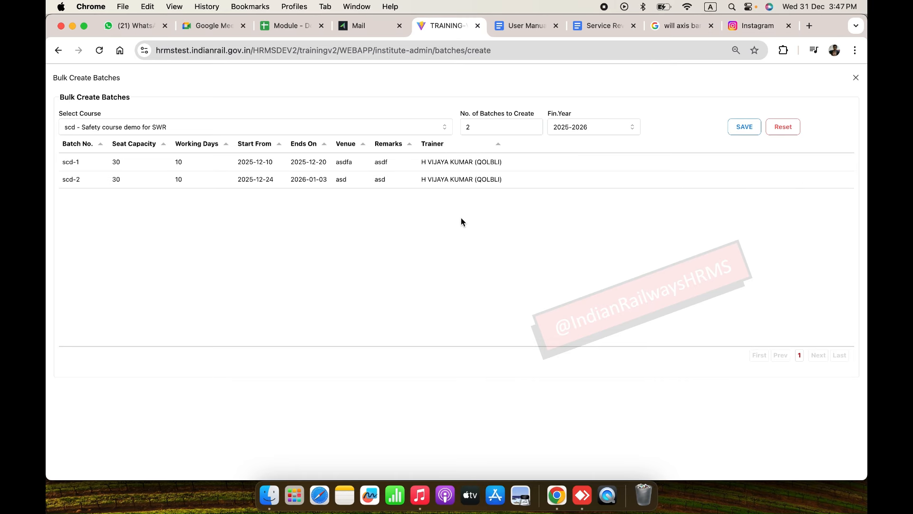
# Save the two bulk batches and close the bulk creation form.
pyautogui.click(745, 127)
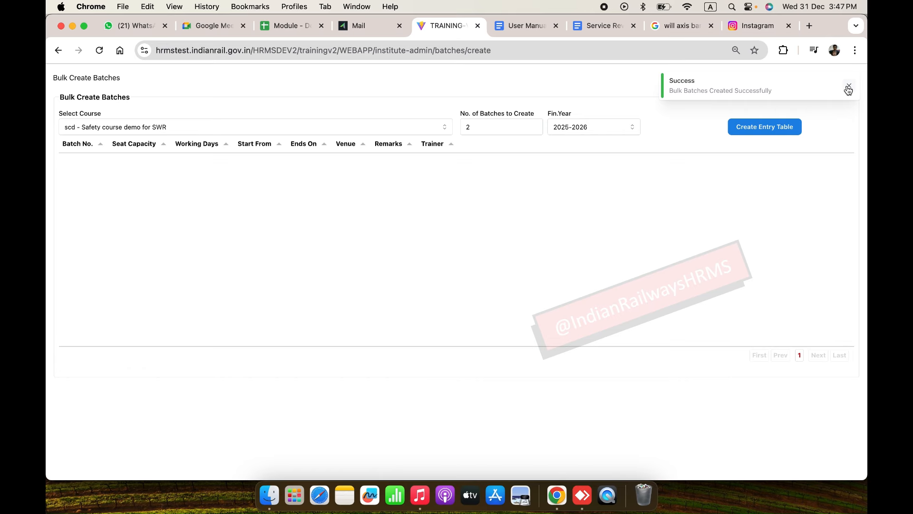
pyautogui.click(848, 86)
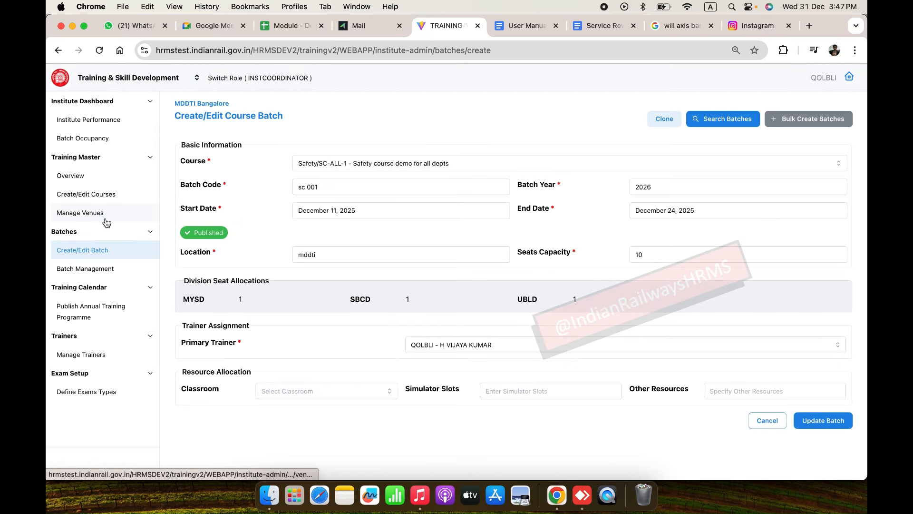
# Find batch scd-1 among the existing batches of "Safety/scd - Safety course demo for SWR" and publish it.
pyautogui.click(105, 270)
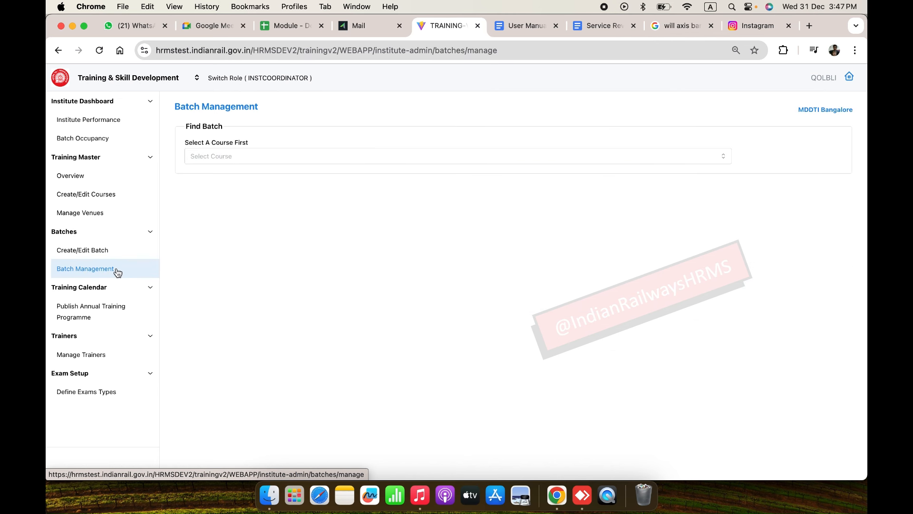
pyautogui.click(96, 250)
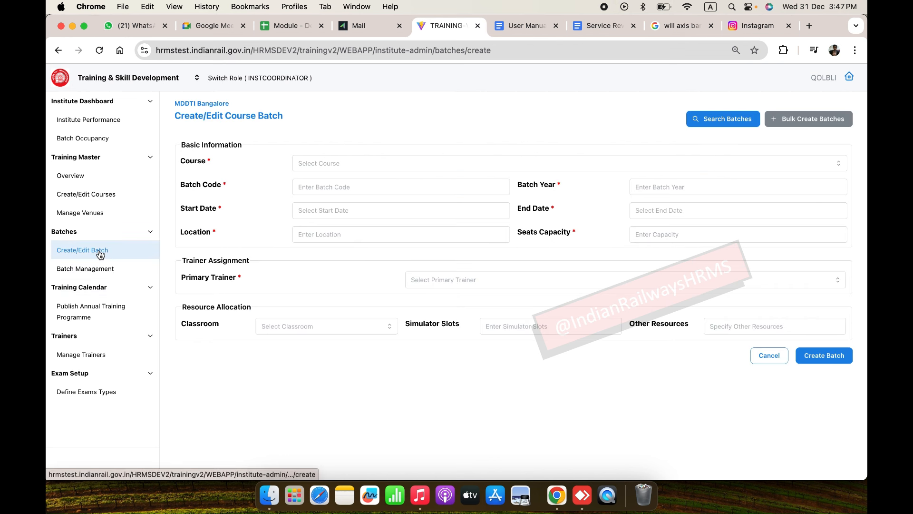
pyautogui.click(706, 120)
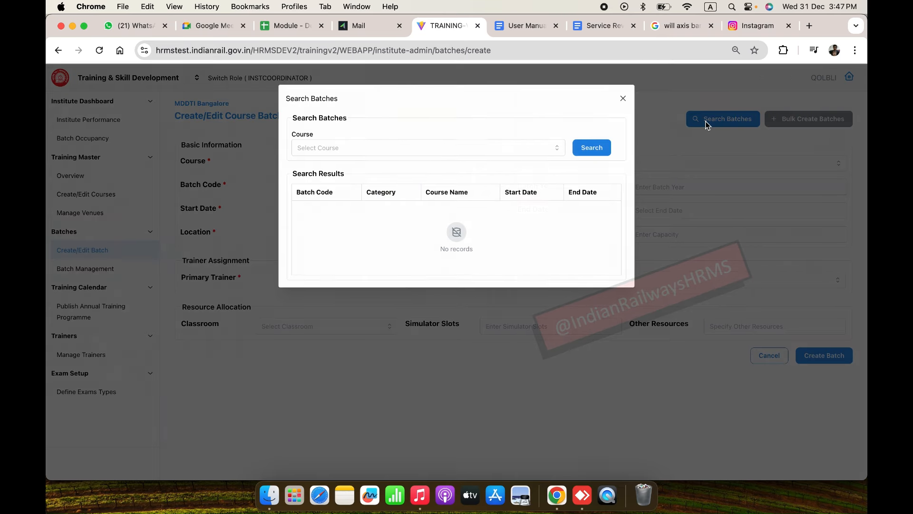
pyautogui.click(386, 145)
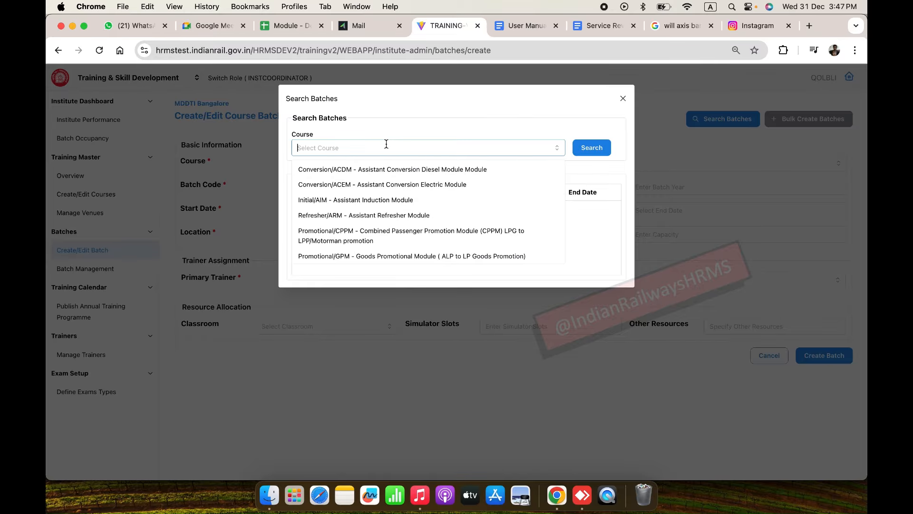
pyautogui.write('safe')
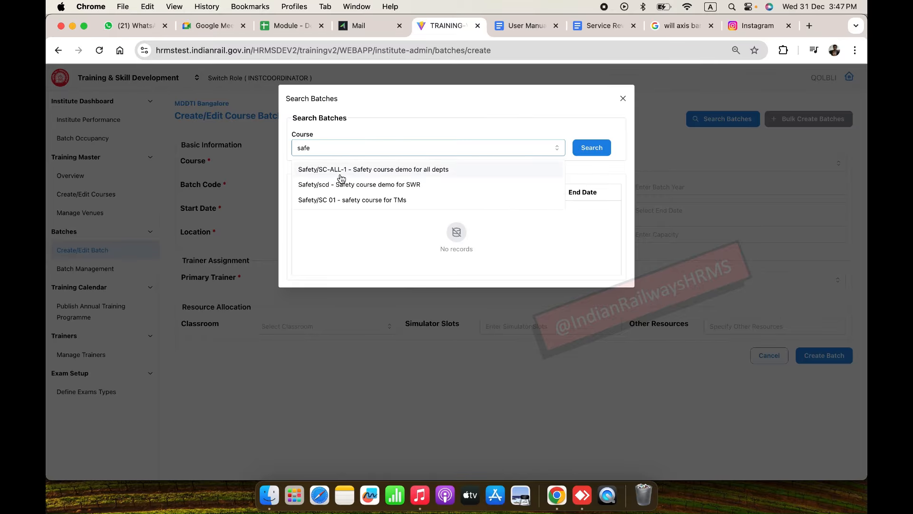
pyautogui.click(366, 185)
pyautogui.click(587, 149)
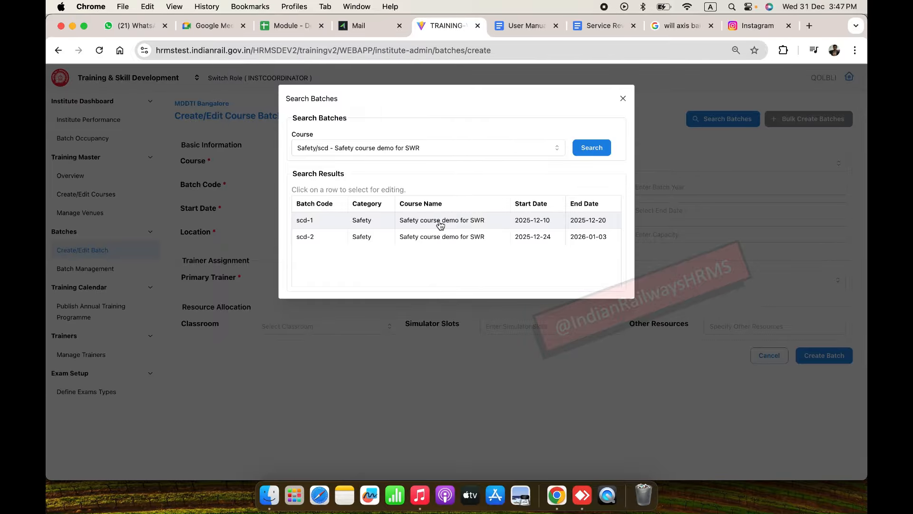
pyautogui.click(423, 221)
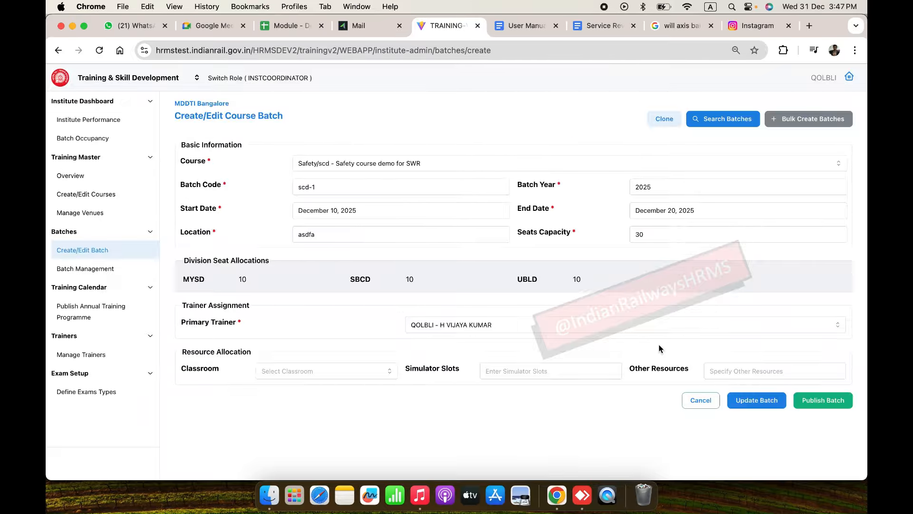
pyautogui.click(812, 399)
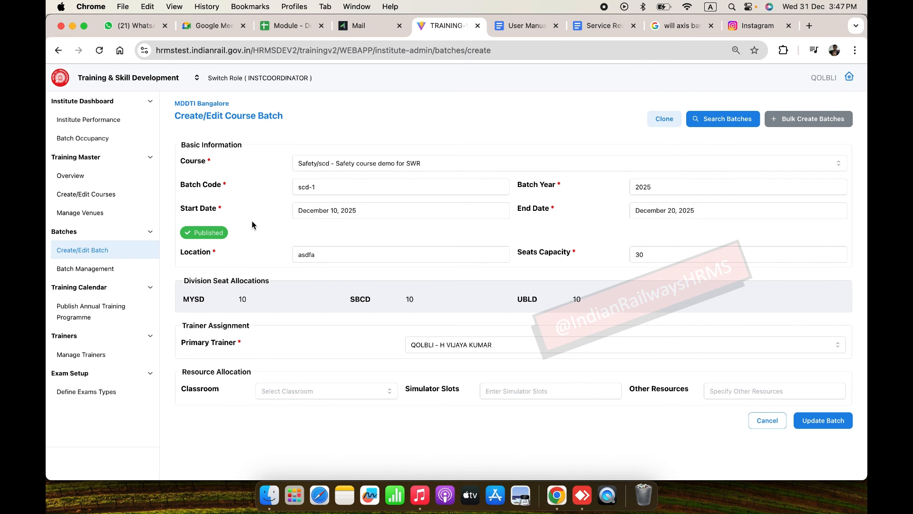
# View the details of batch scd-2 of the "Safety course demo for SWR" course in Batch Management.
pyautogui.click(102, 272)
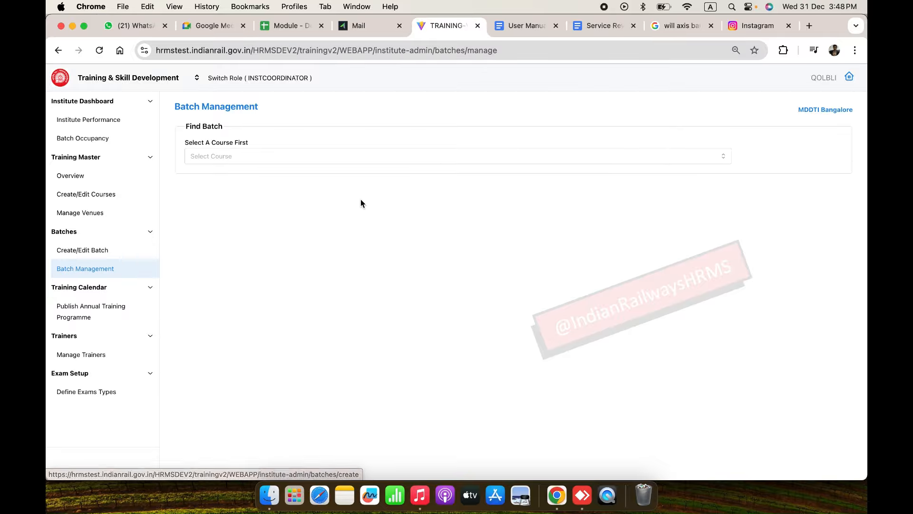
pyautogui.click(374, 156)
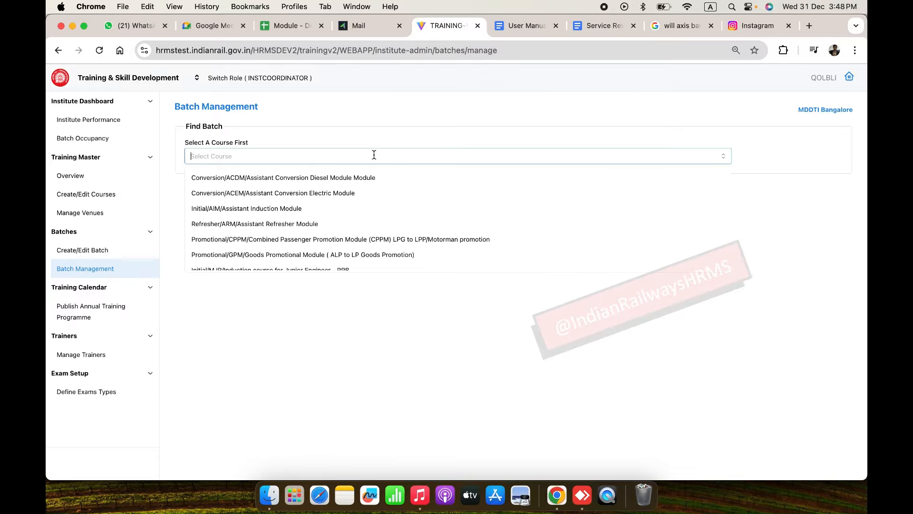
pyautogui.write('safe')
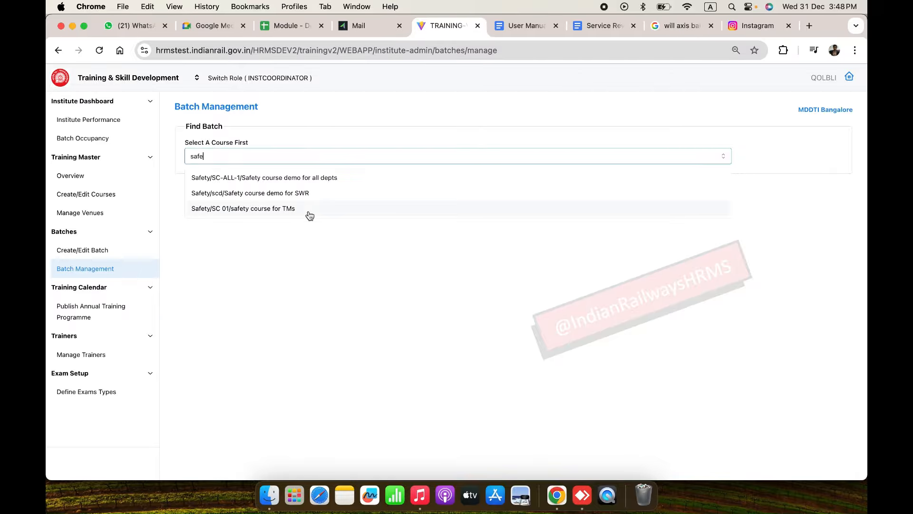
pyautogui.click(299, 194)
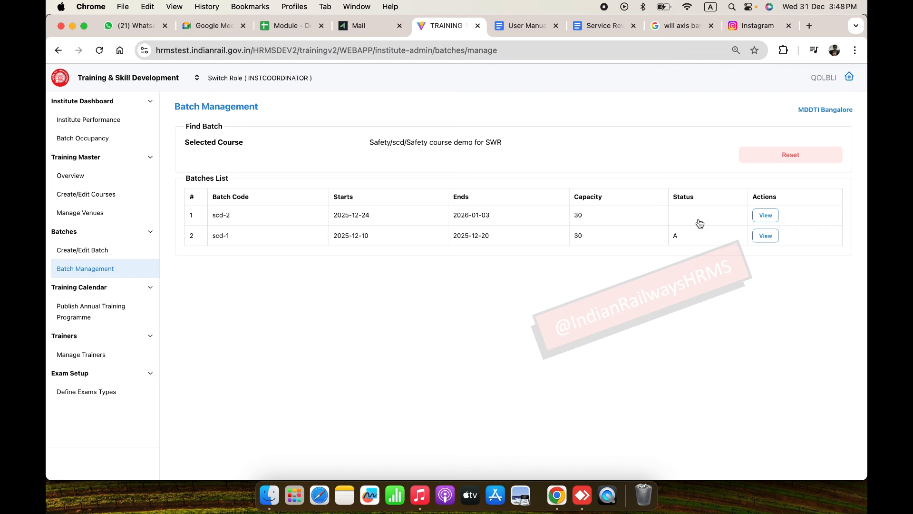
pyautogui.click(765, 216)
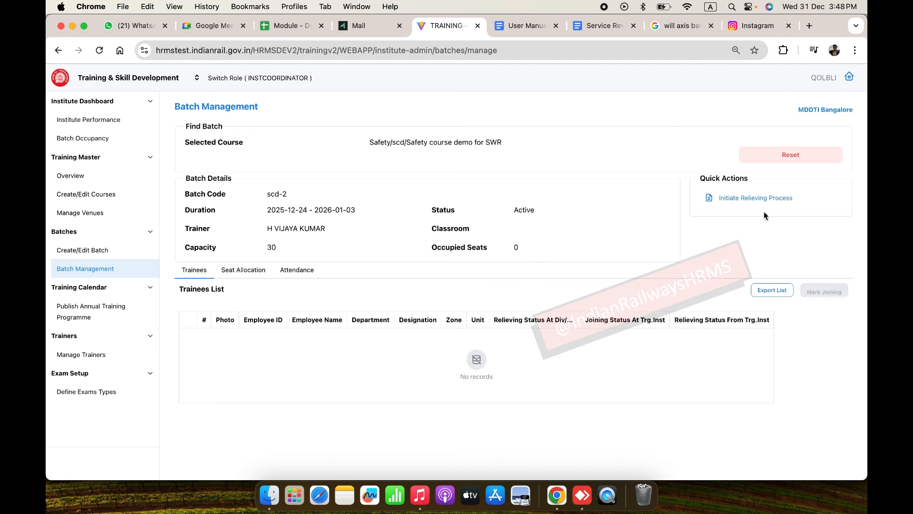